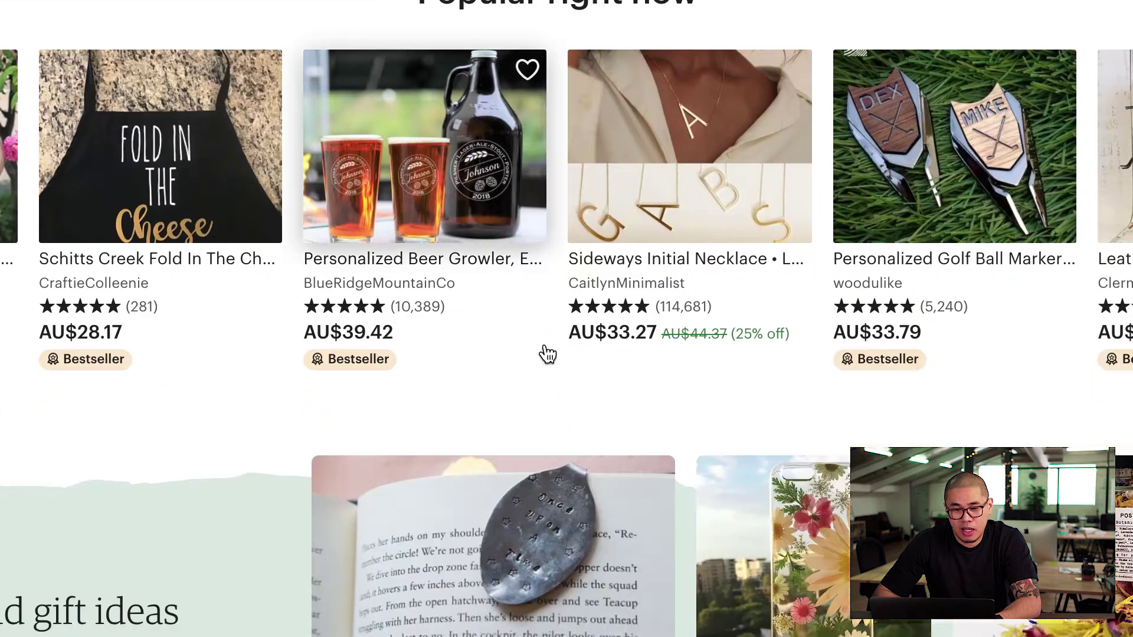
Look over the Etsy homepage and capture a screenshot of its Christmas banner and Popular right now section.
scroll(625, 475, down, 10)
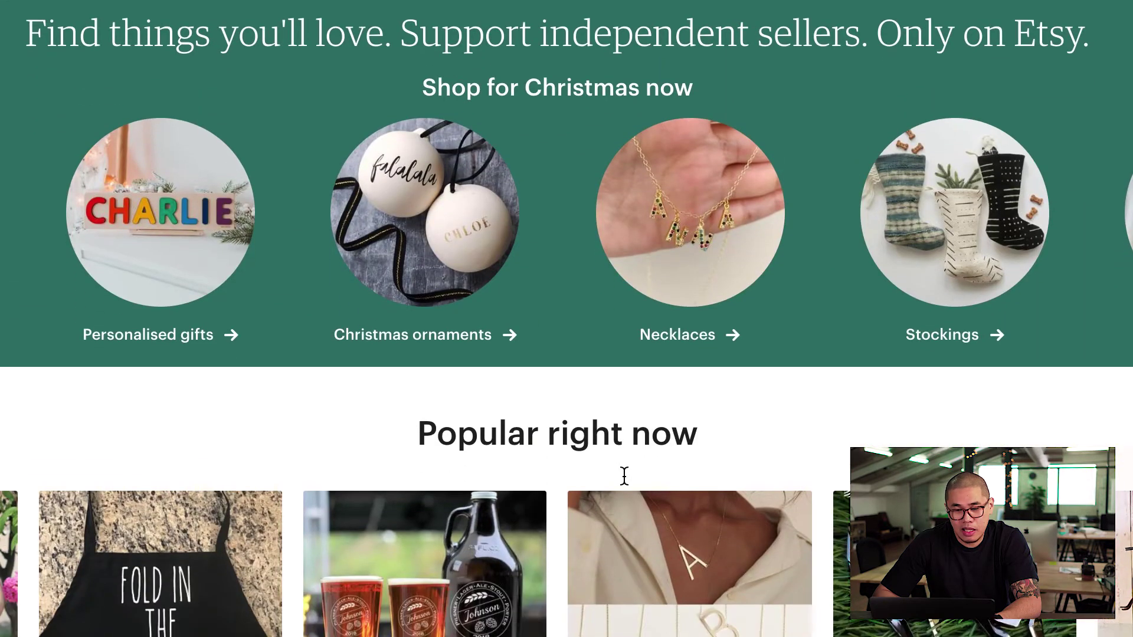
scroll(626, 485, down, 12)
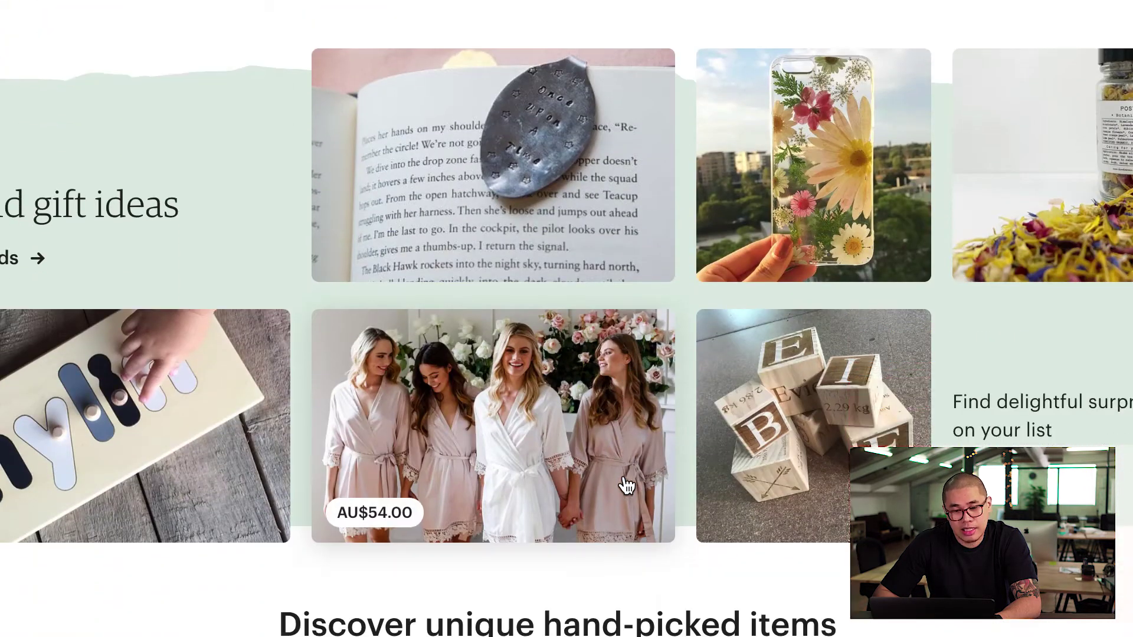
scroll(624, 479, down, 6)
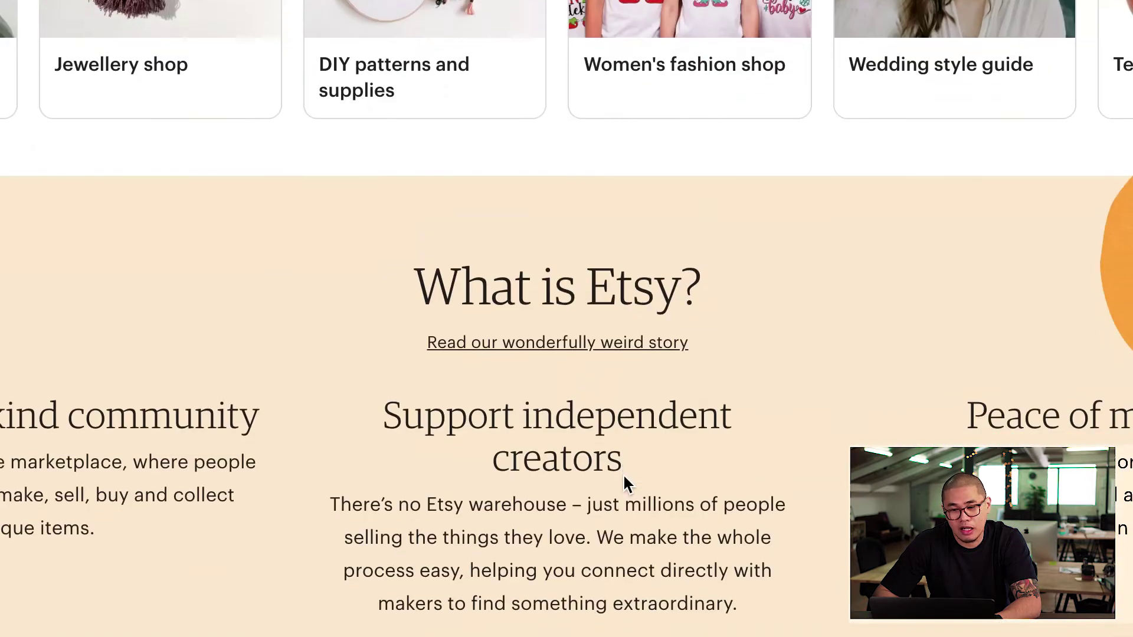
scroll(624, 479, up, 20)
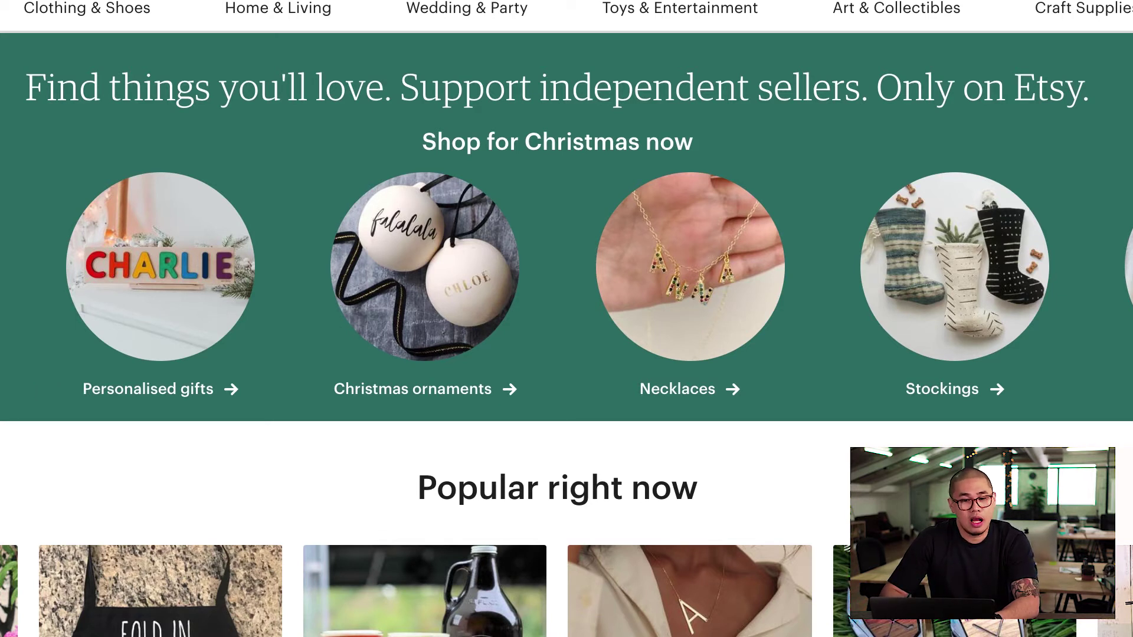
mouse_move(0, 0)
mouse_down()
mouse_move(364, 66)
mouse_move(1132, 446)
mouse_move(1132, 636)
mouse_up()
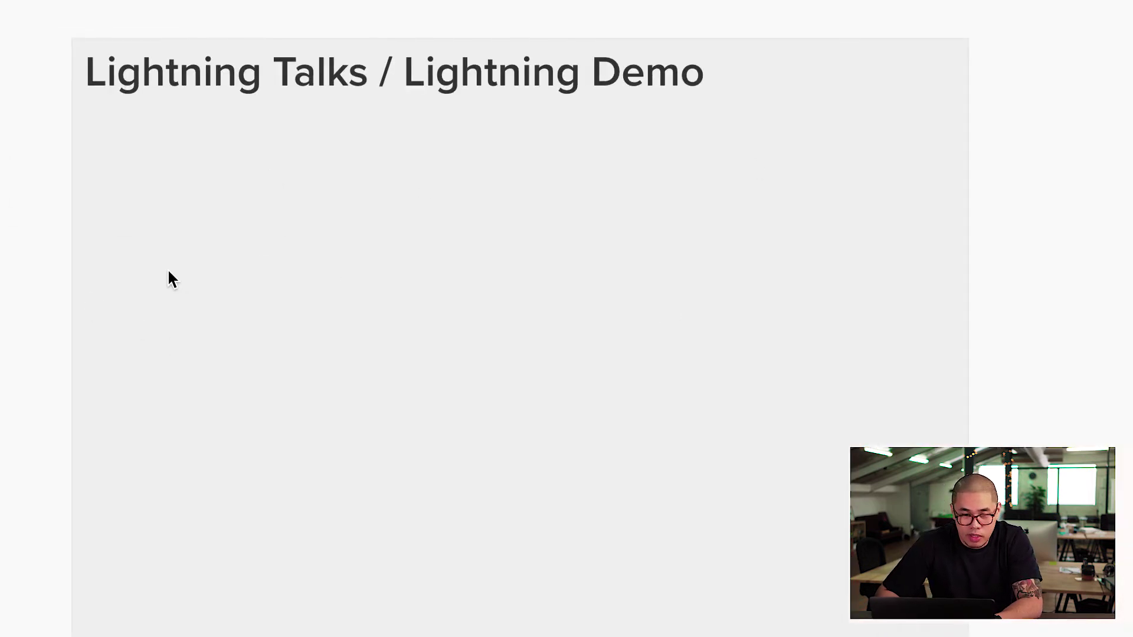
Switch to the MURAL board and import Screen Shot 2020-12-04 at 2.38.34 pm from the computer's Desktop folder.
right_click(13, 256)
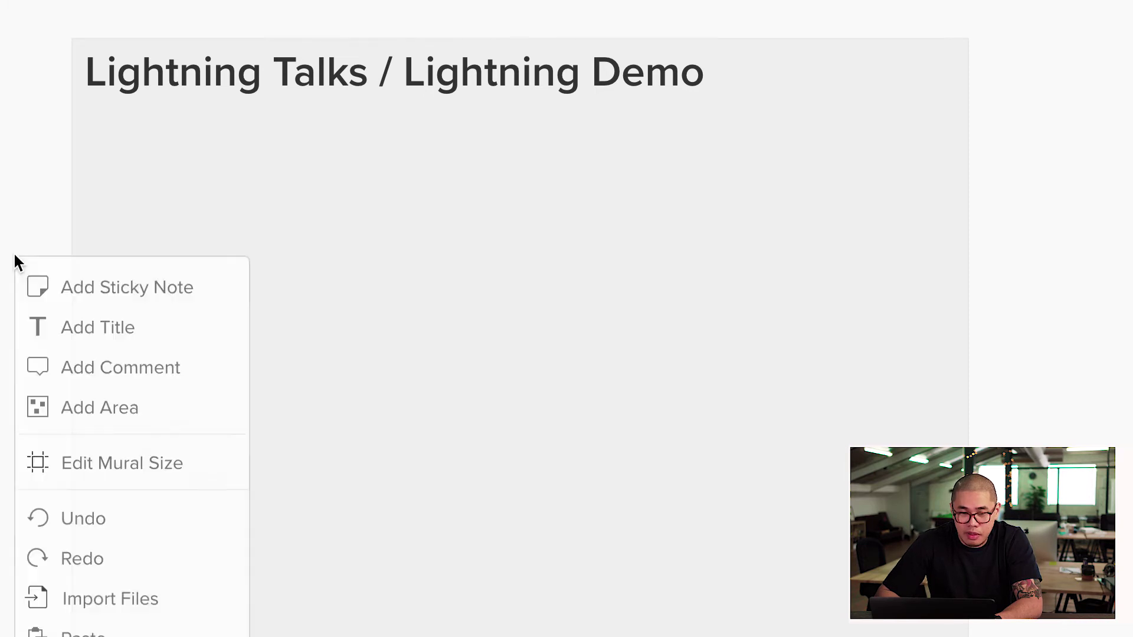
click(112, 600)
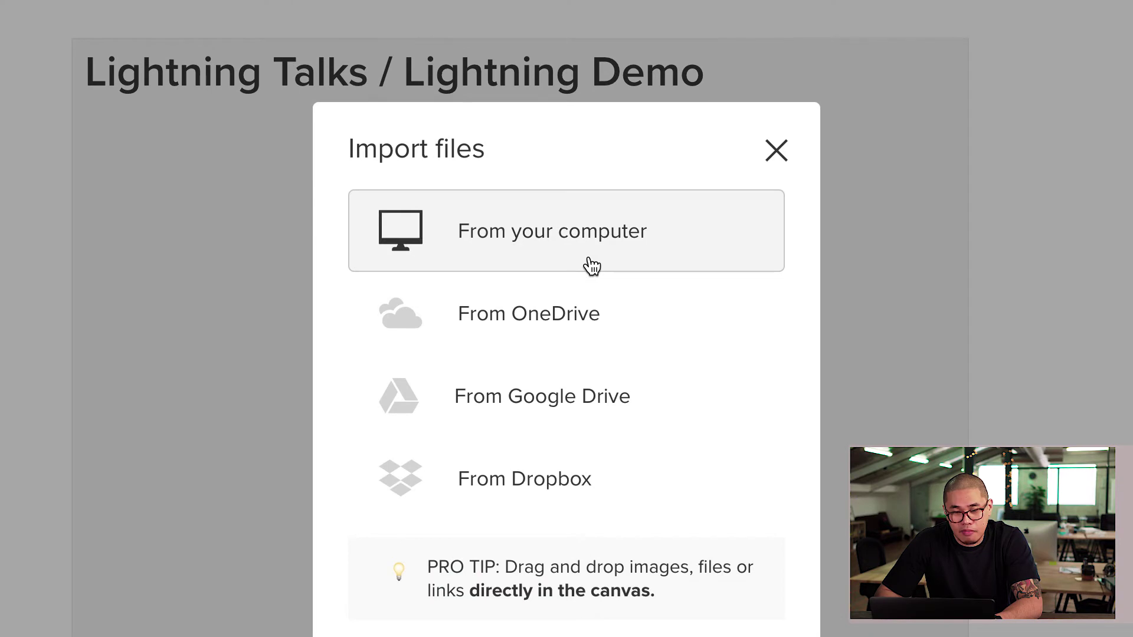
click(592, 267)
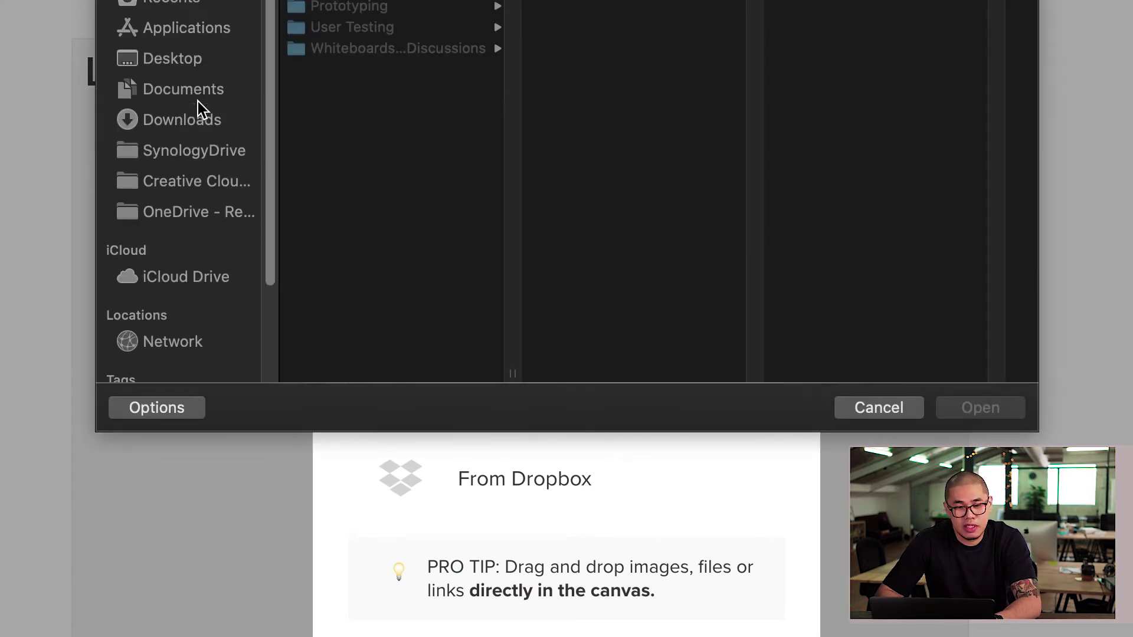
click(176, 57)
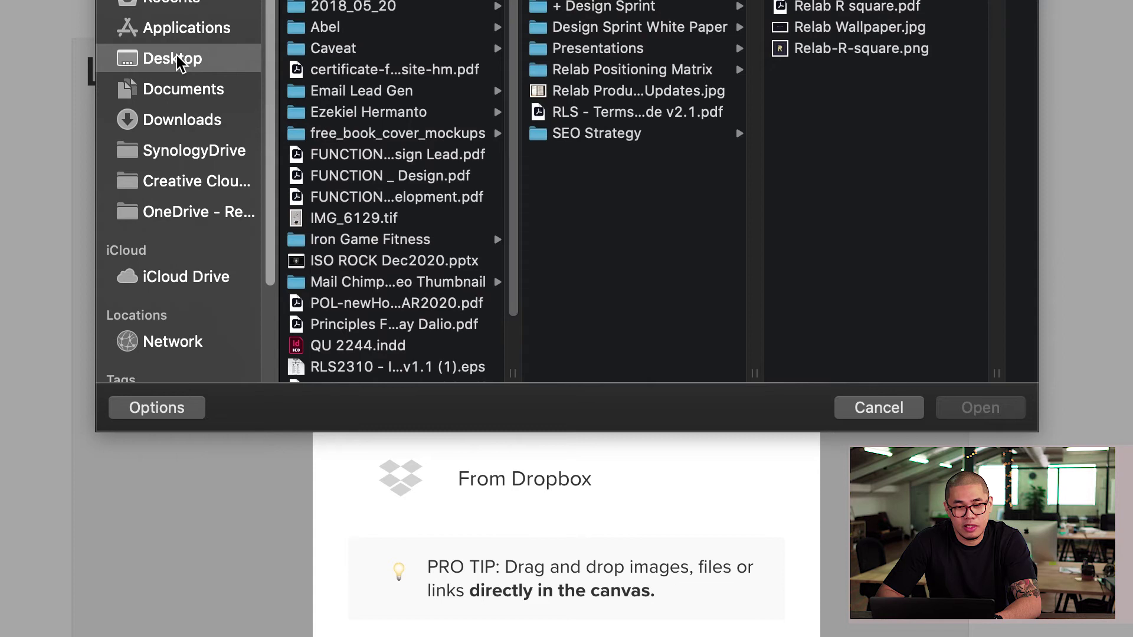
click(419, 0)
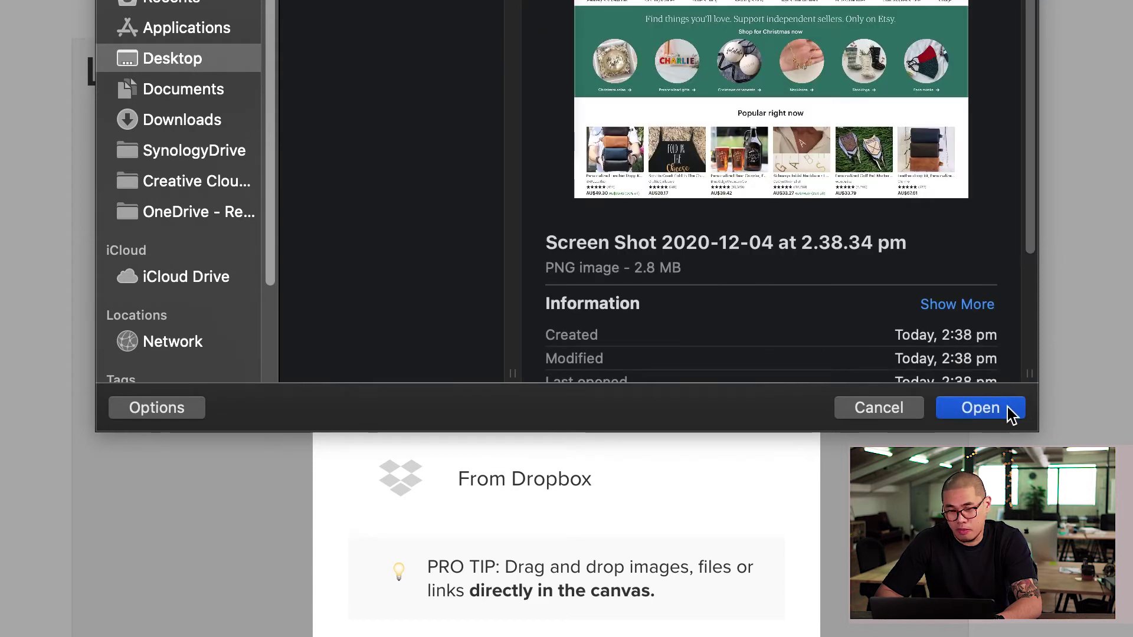
click(1003, 408)
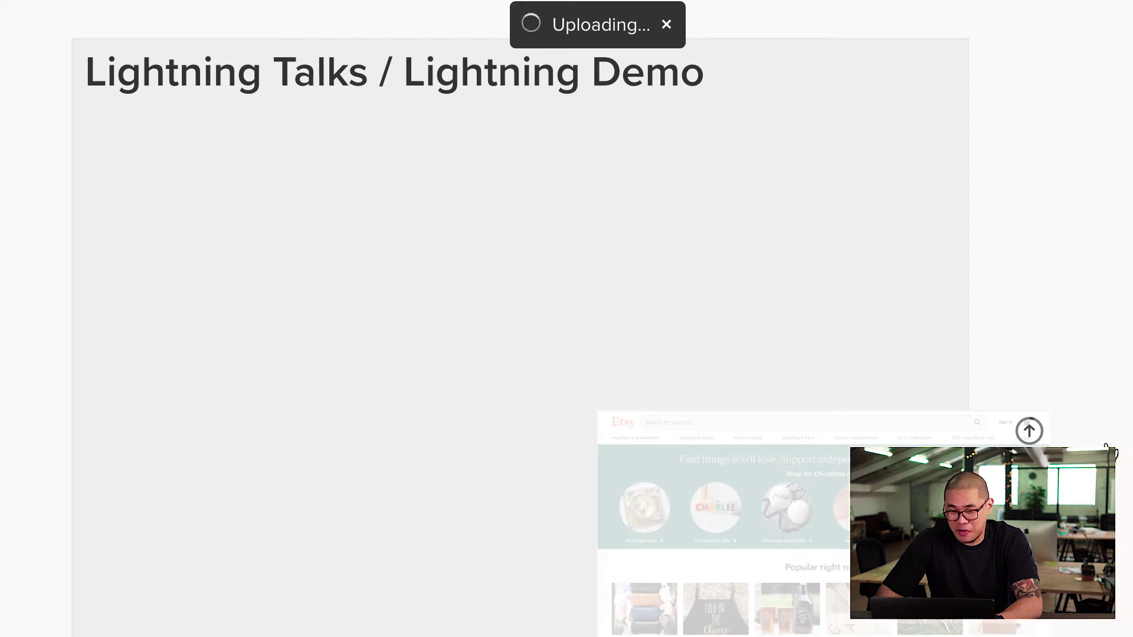
Shrink the imported Etsy screenshot and place it inside the Lightning Talks / Lightning Demo area, just below the heading.
drag(607, 412, 126, 318)
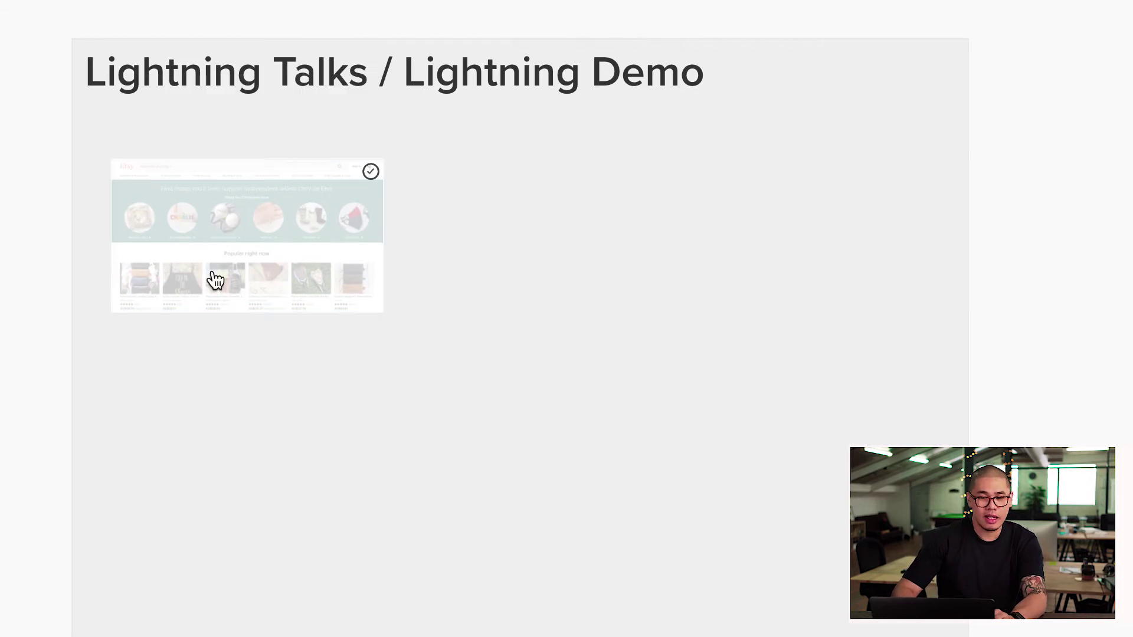
drag(226, 255, 261, 298)
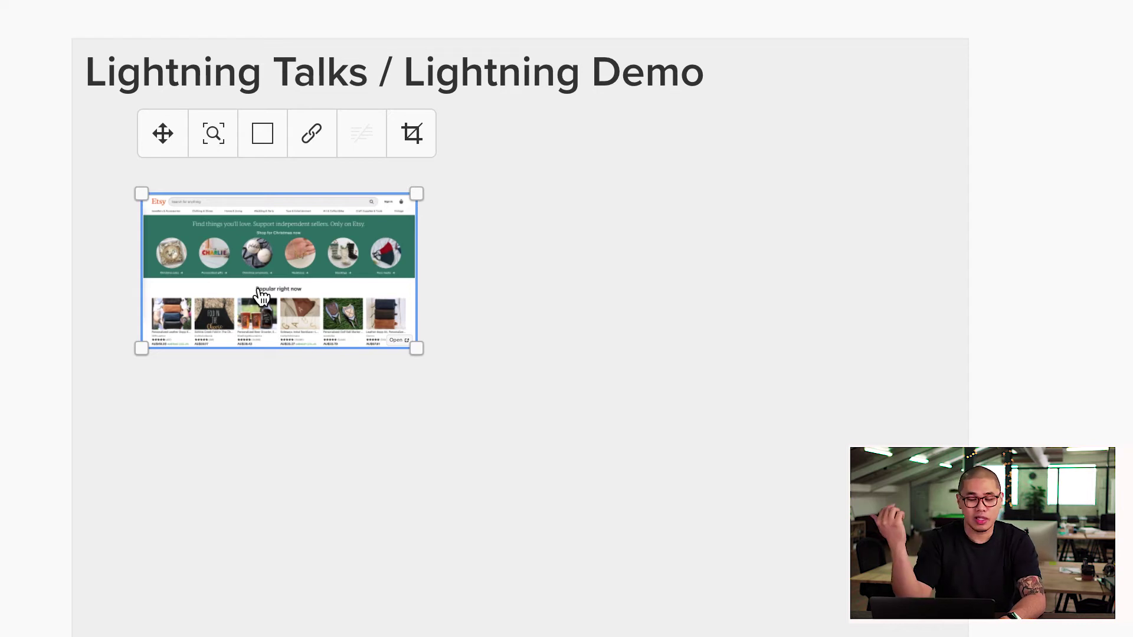
click(121, 173)
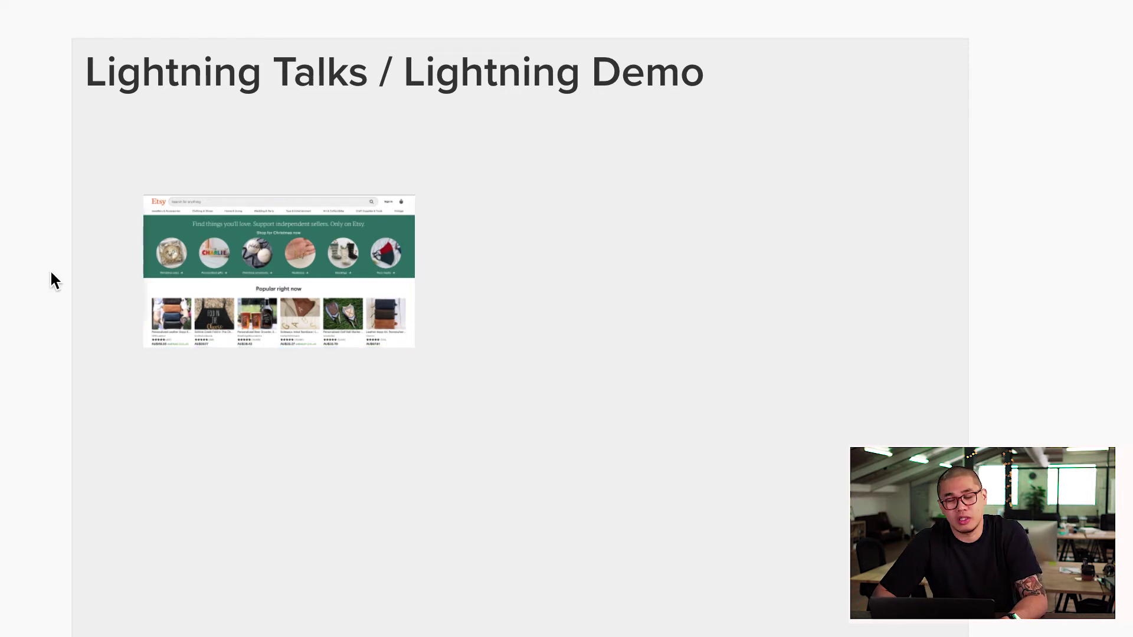
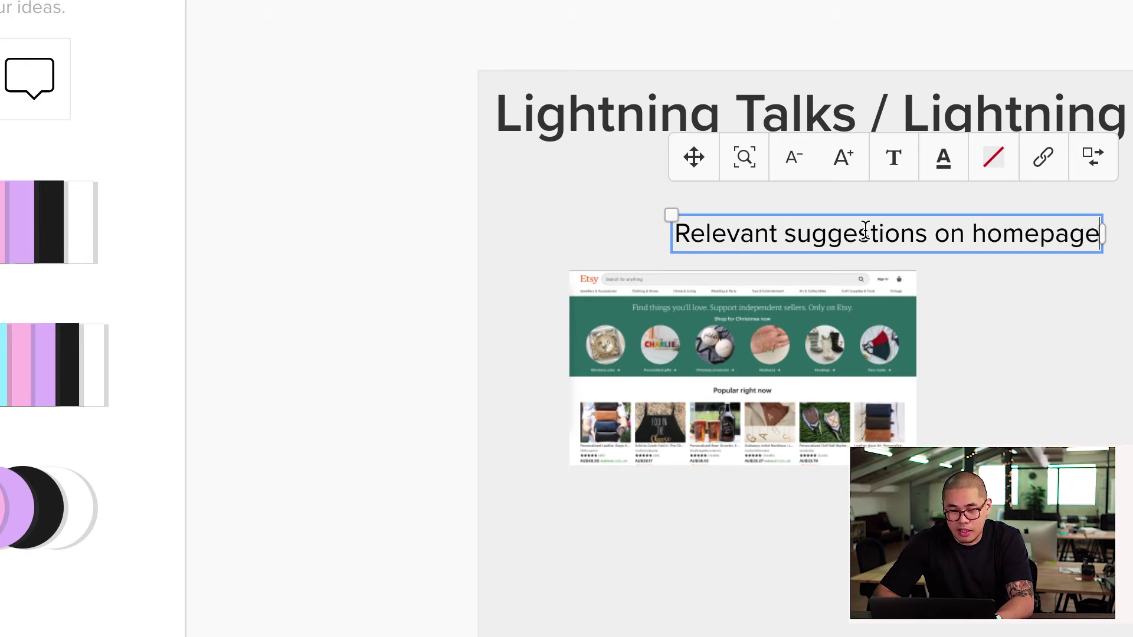
Reduce the text size of the "Relevant suggestions on homepage" caption above the Etsy screenshot.
click(792, 172)
click(792, 171)
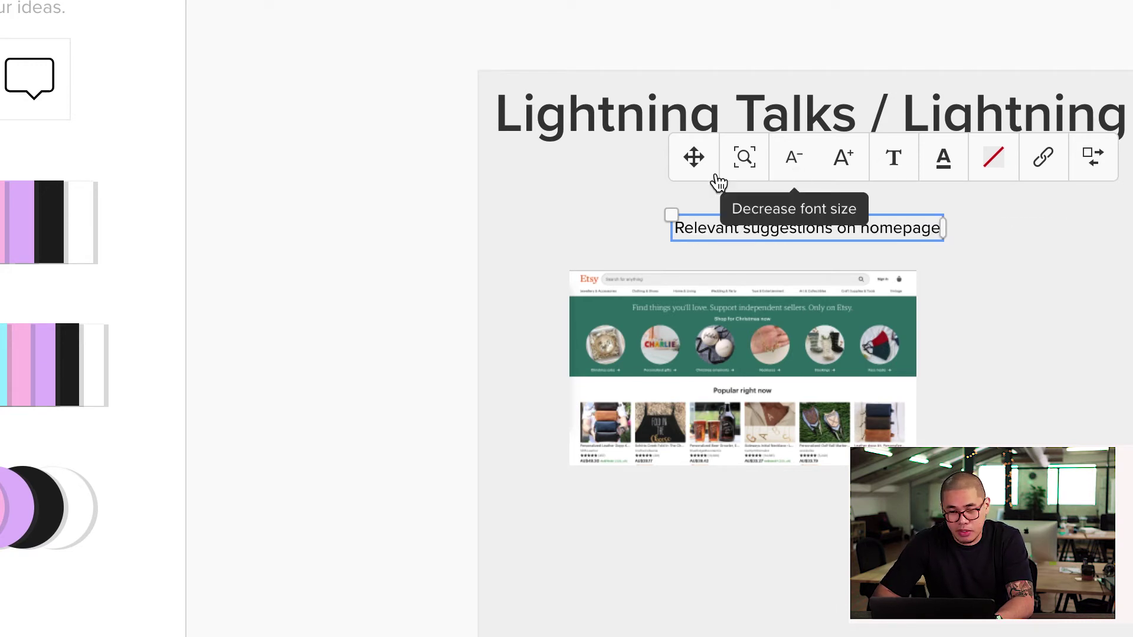
click(410, 215)
Copy the caption below the Etsy screenshot, change the copy's text to "Etsy", and centre it under the image.
drag(458, 222, 395, 491)
key(super+Tab)
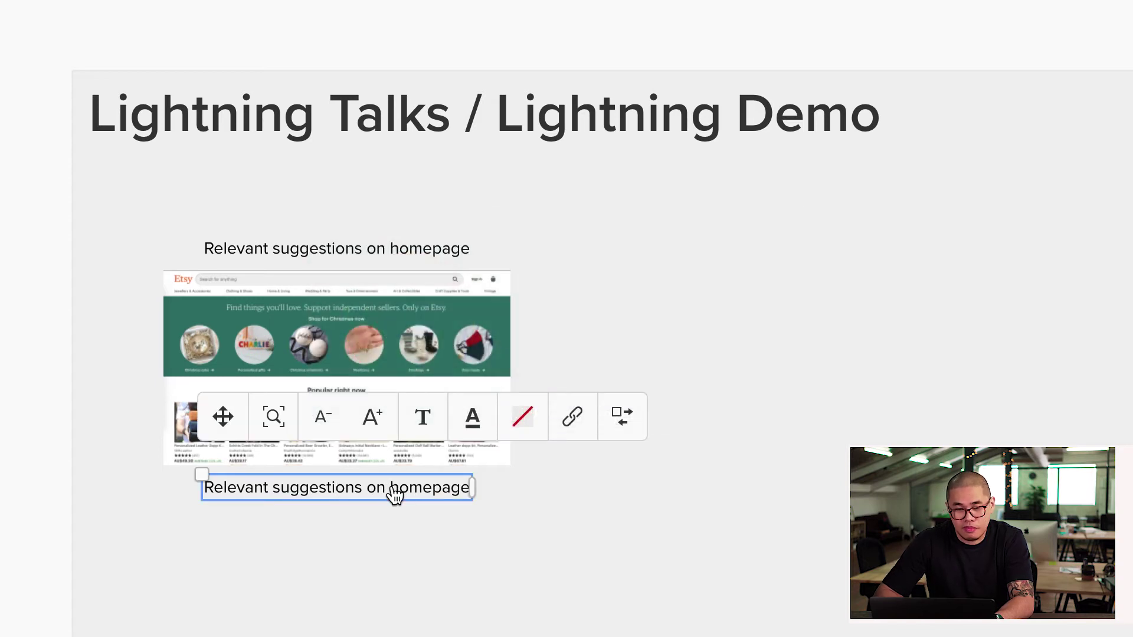
double_click(394, 490)
text(Etsy)
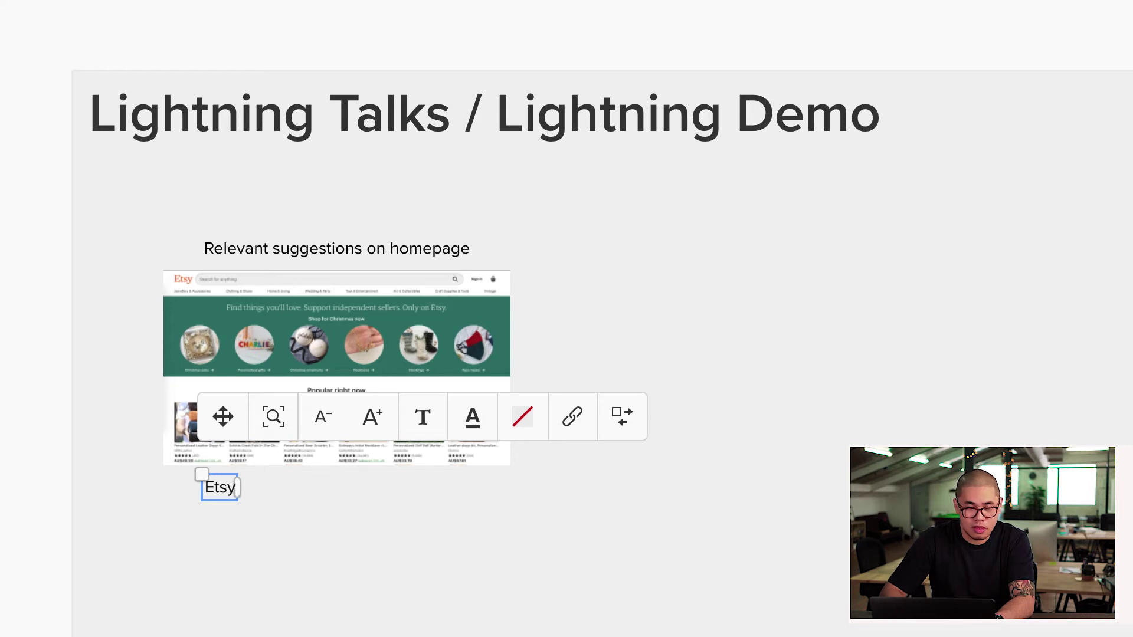
click(268, 545)
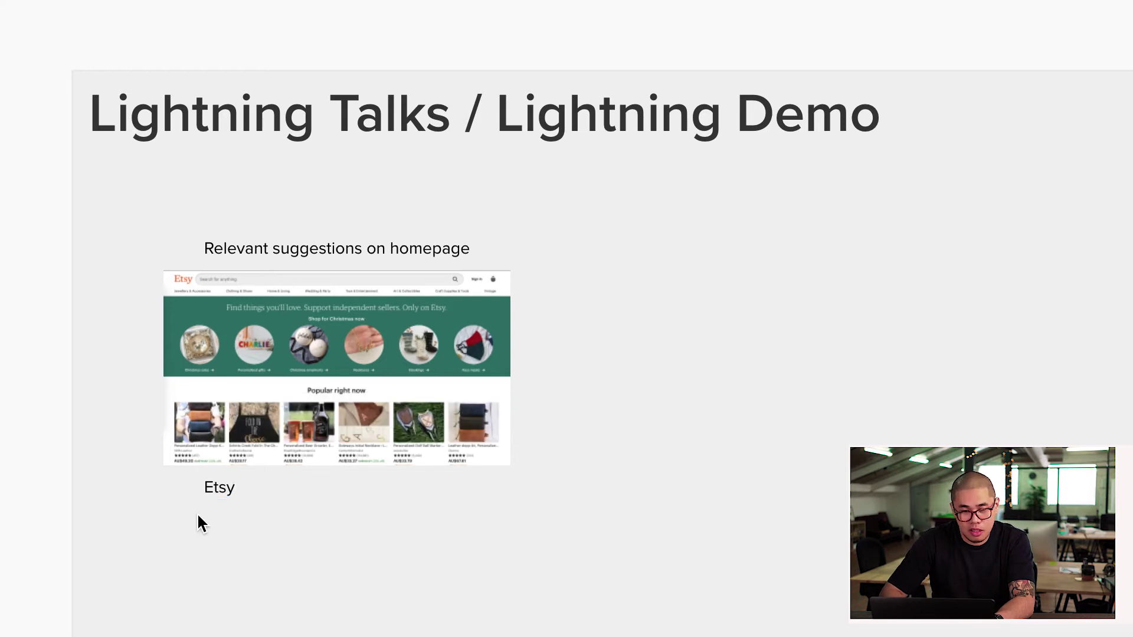
drag(226, 497, 348, 498)
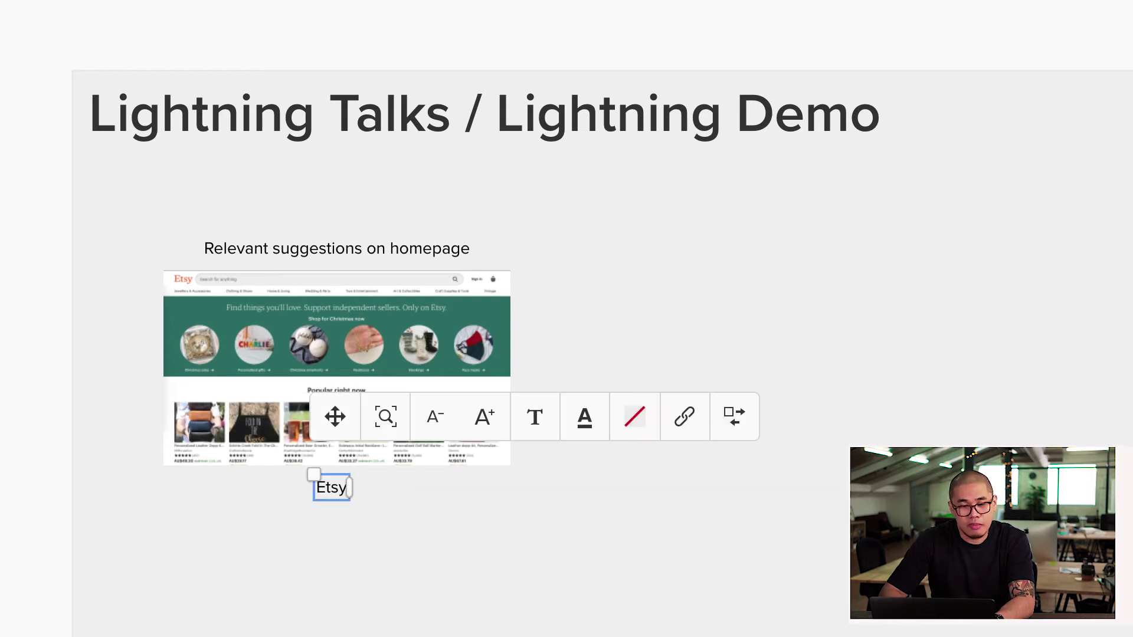
key(Escape)
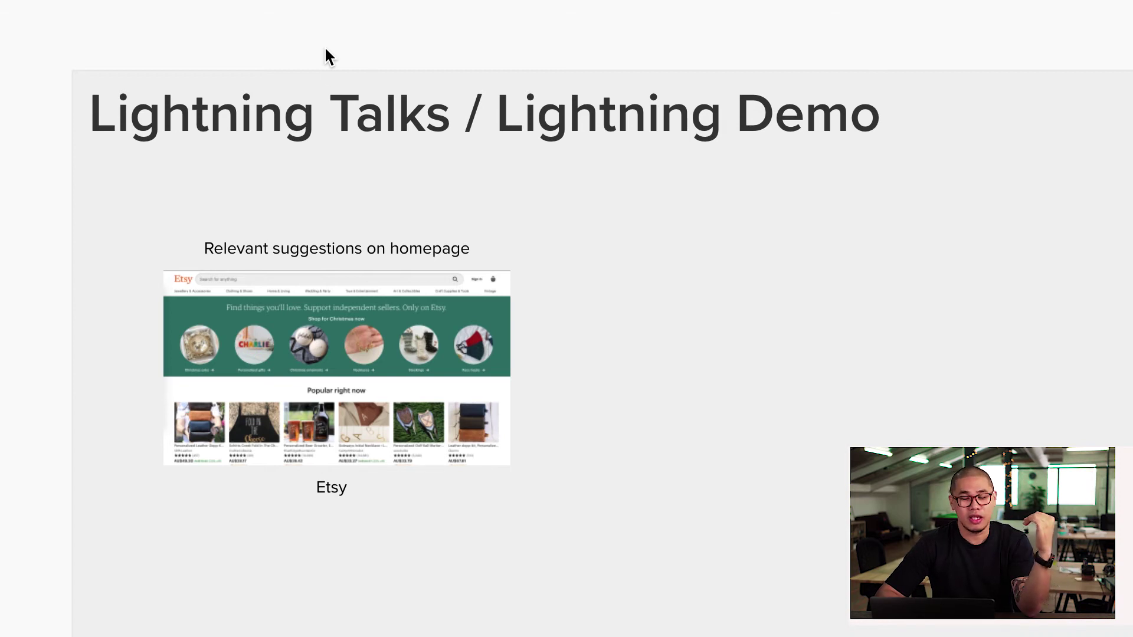
Open the board's timer controls.
click(511, 1)
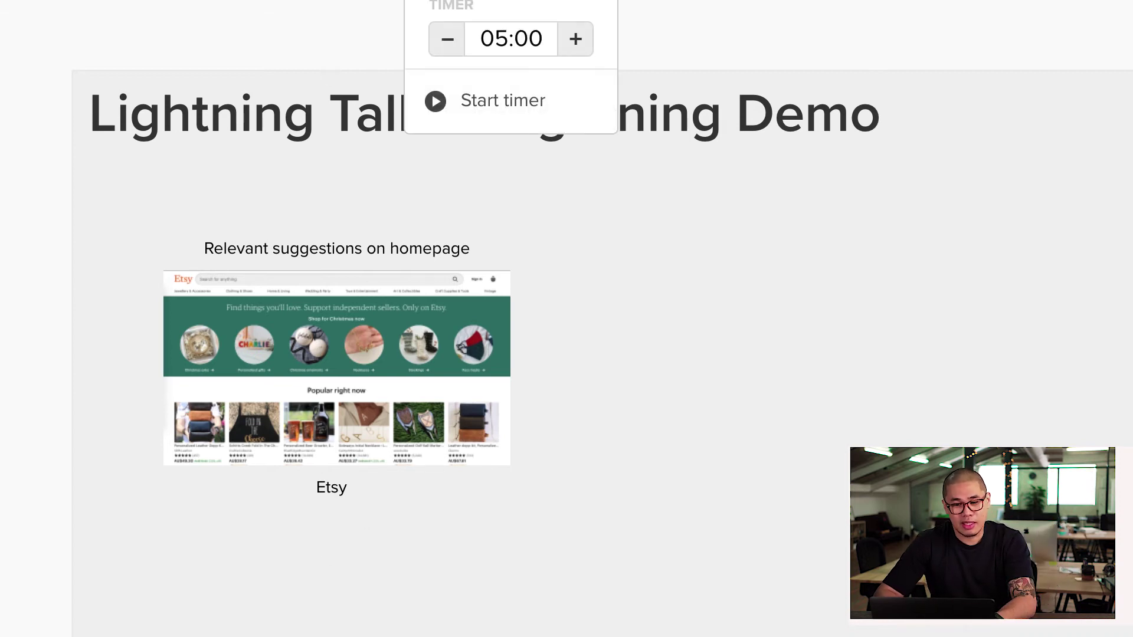
click(568, 93)
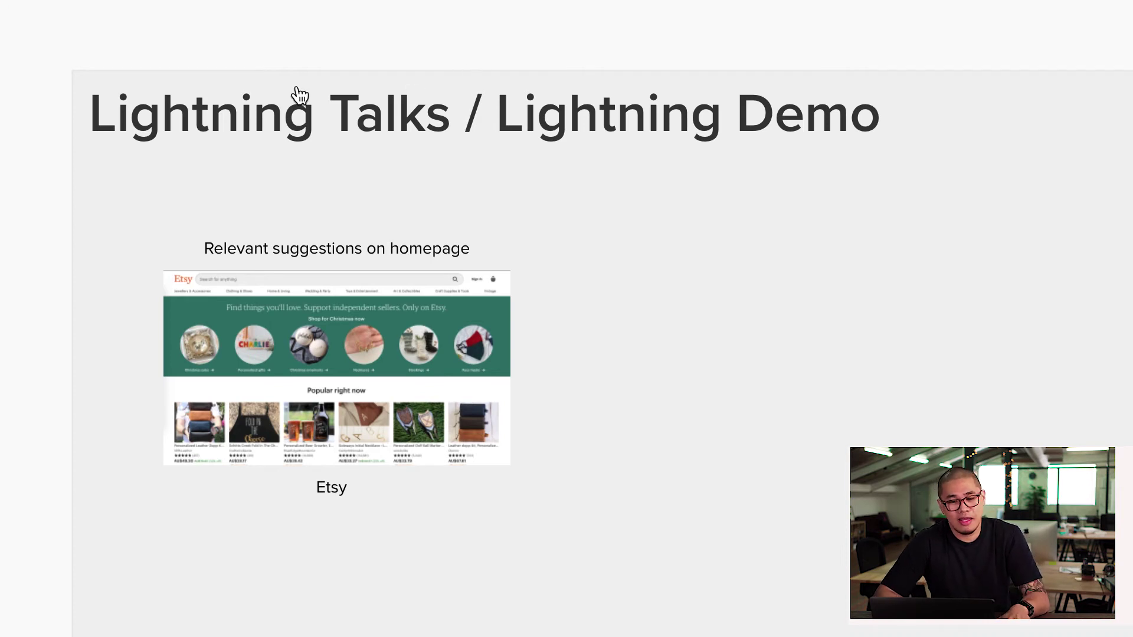
Move the Etsy label slightly lower beneath the screenshot.
click(335, 495)
drag(335, 494, 334, 500)
click(98, 375)
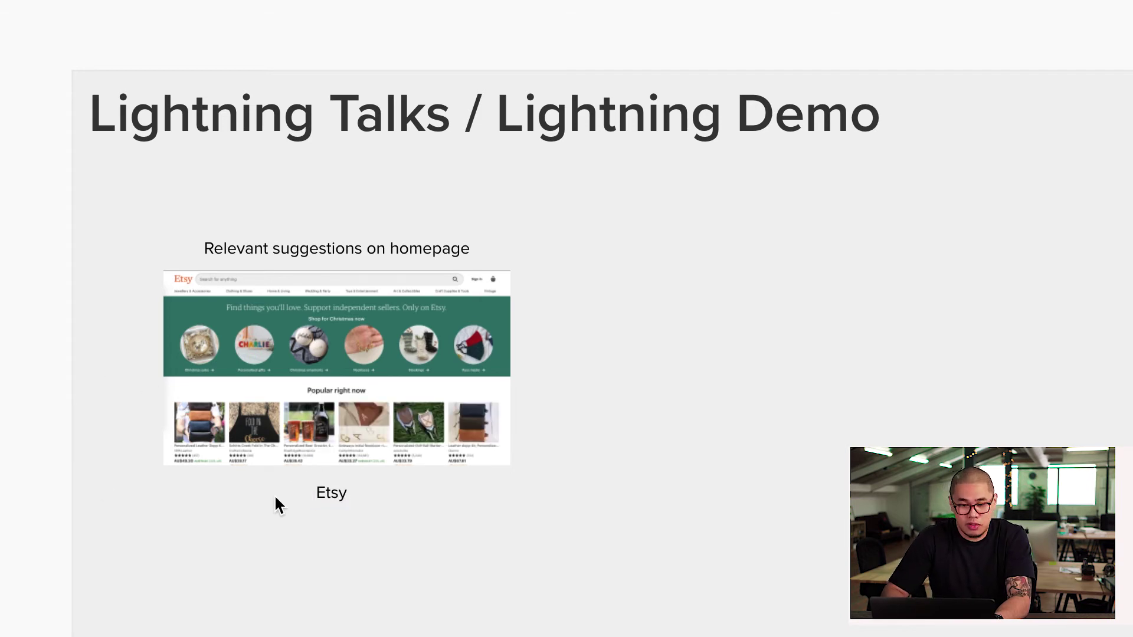
Switch to the Etsy homepage, narrow the window to its mobile layout, and look over the banner and Browse Categories list.
mouse_move(277, 379)
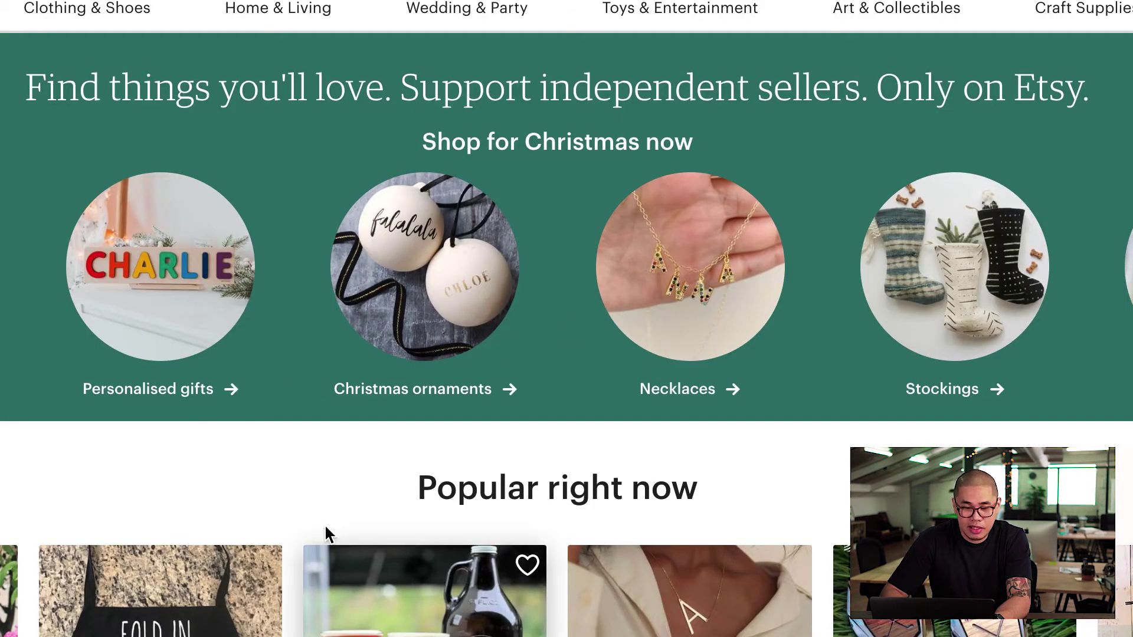
scroll(324, 523, down, 15)
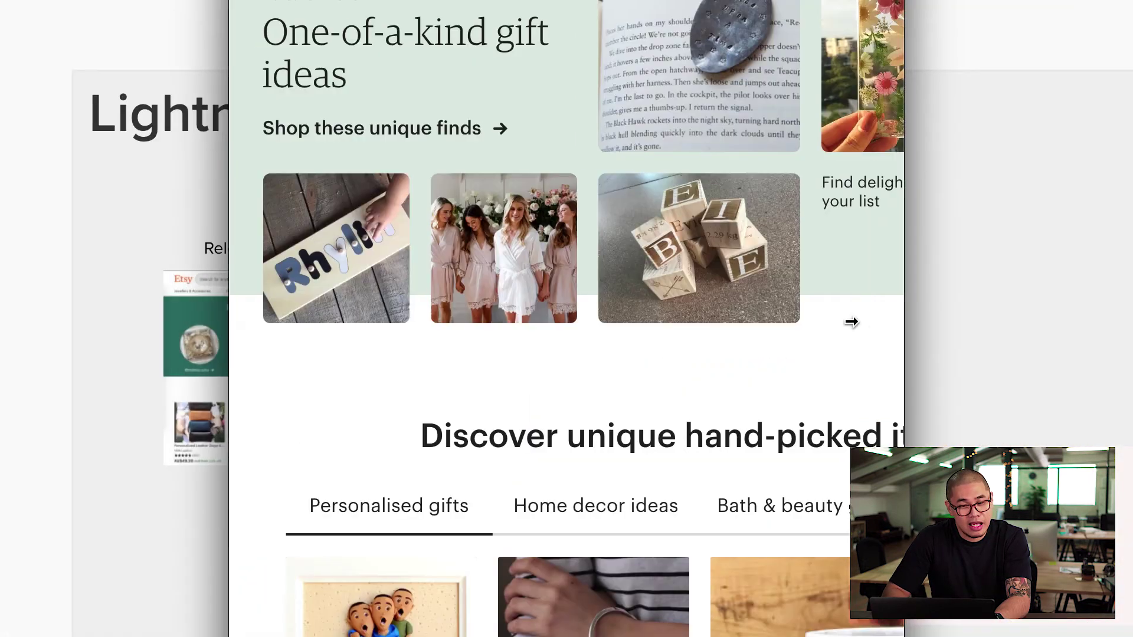
drag(851, 321, 797, 318)
scroll(571, 283, up, 15)
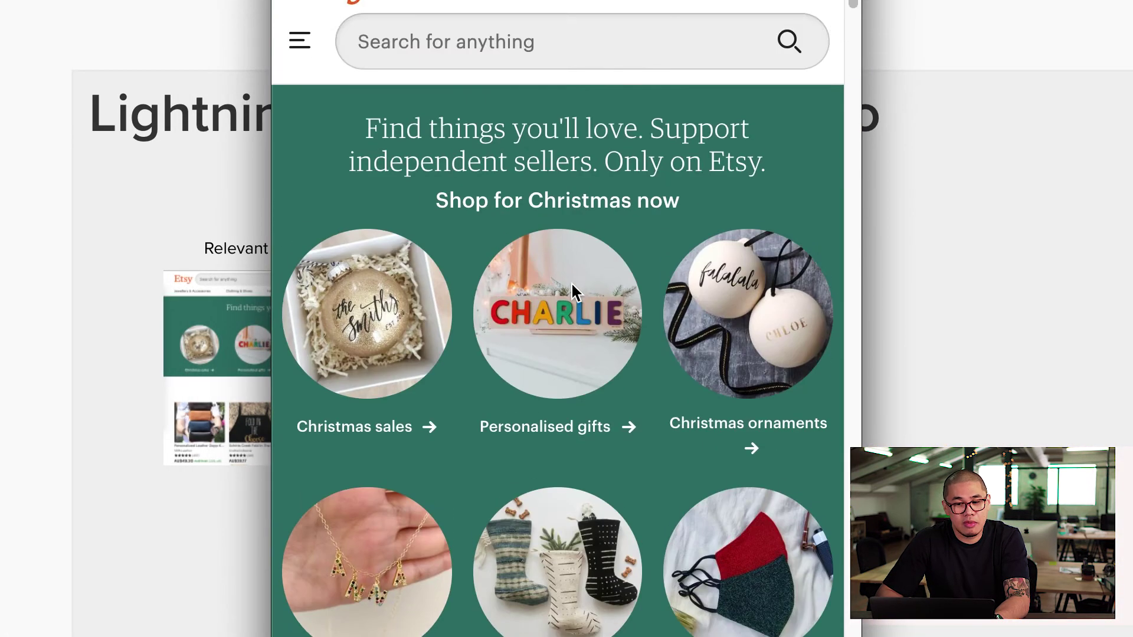
scroll(571, 282, down, 1)
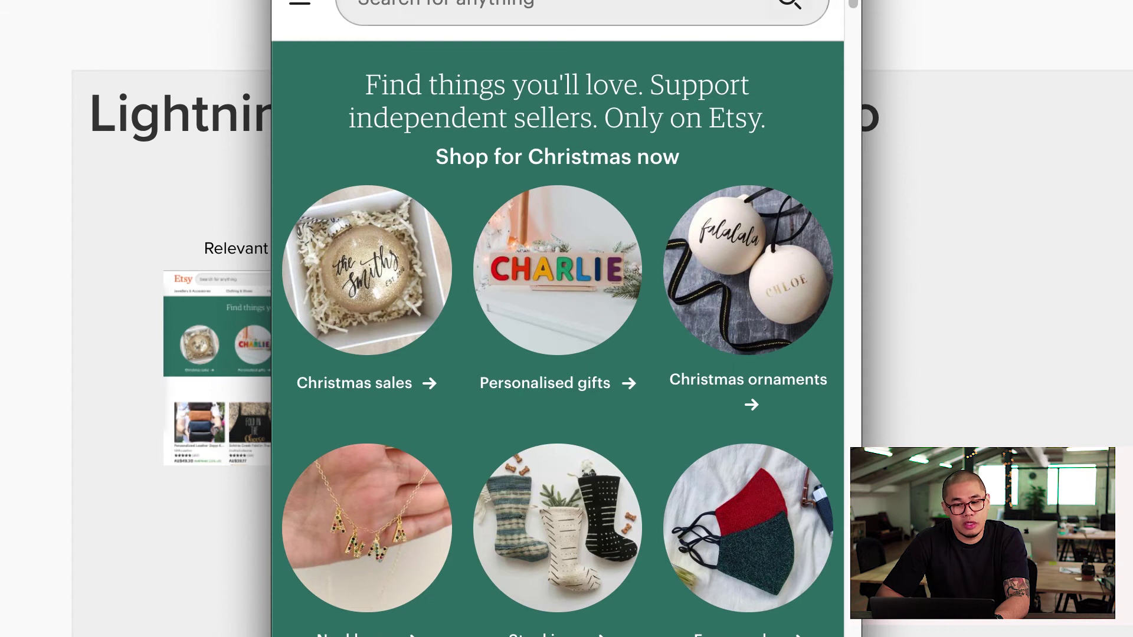
click(295, 4)
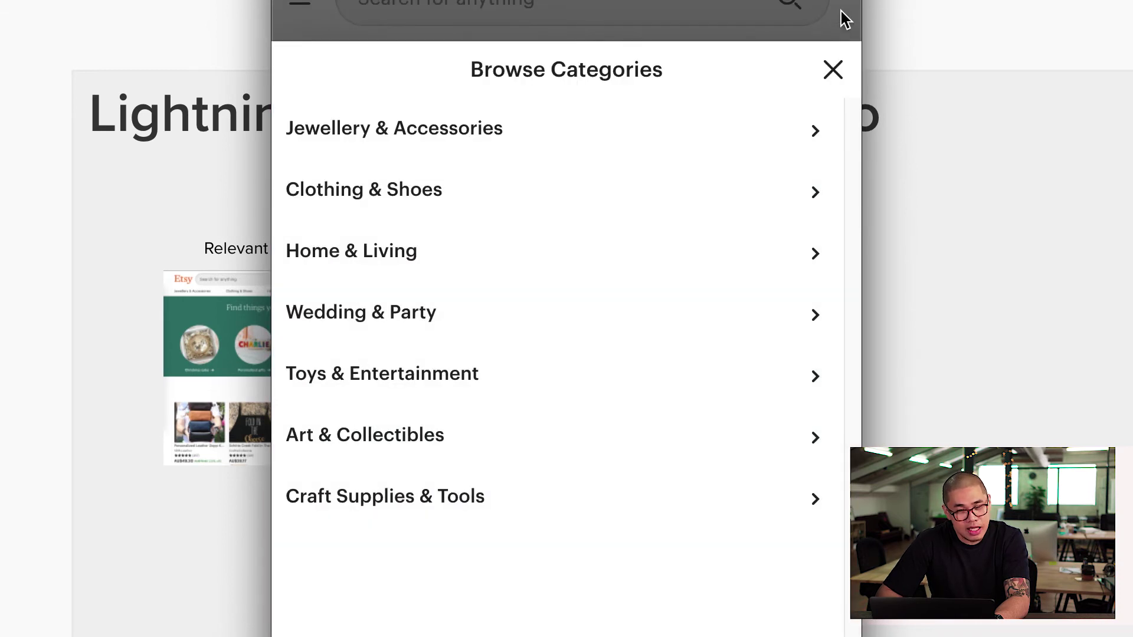
click(838, 70)
Return to Etsy's wide layout and capture a screenshot of the phone mockup in the Download the Etsy App section.
key(ctrl+alt+super+m)
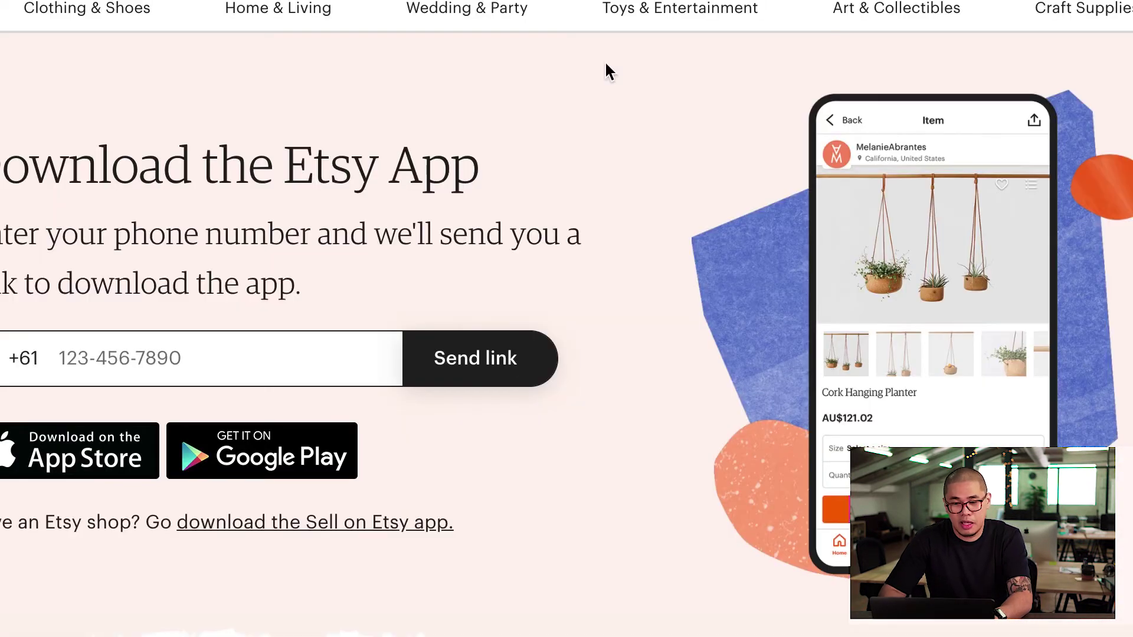
scroll(688, 447, up, 1)
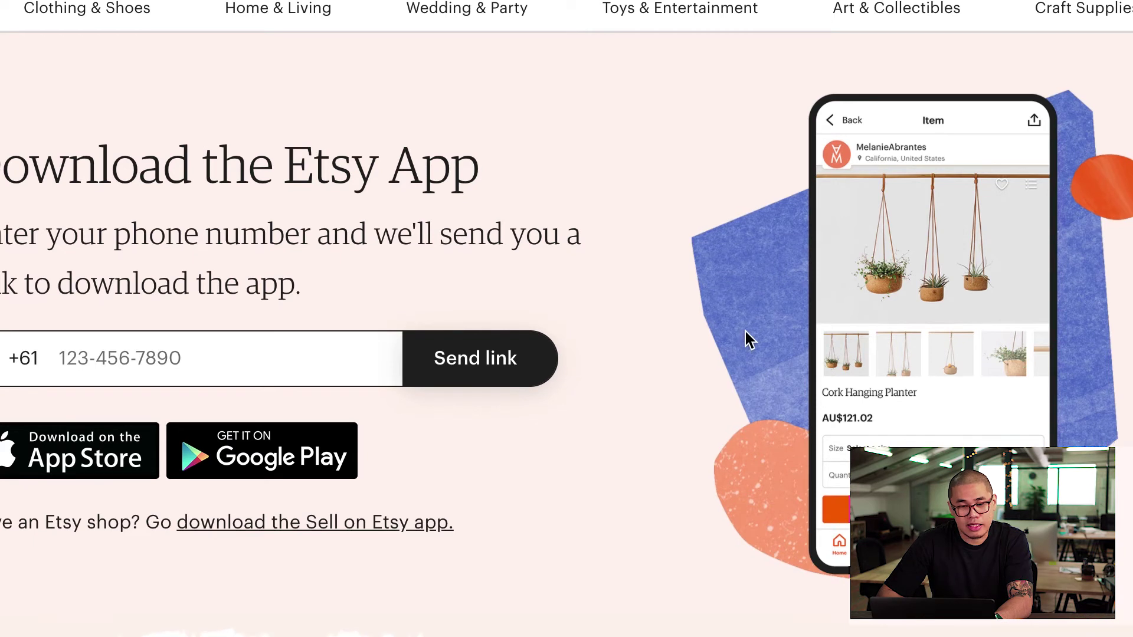
key(super+shift+4)
drag(810, 146, 1130, 619)
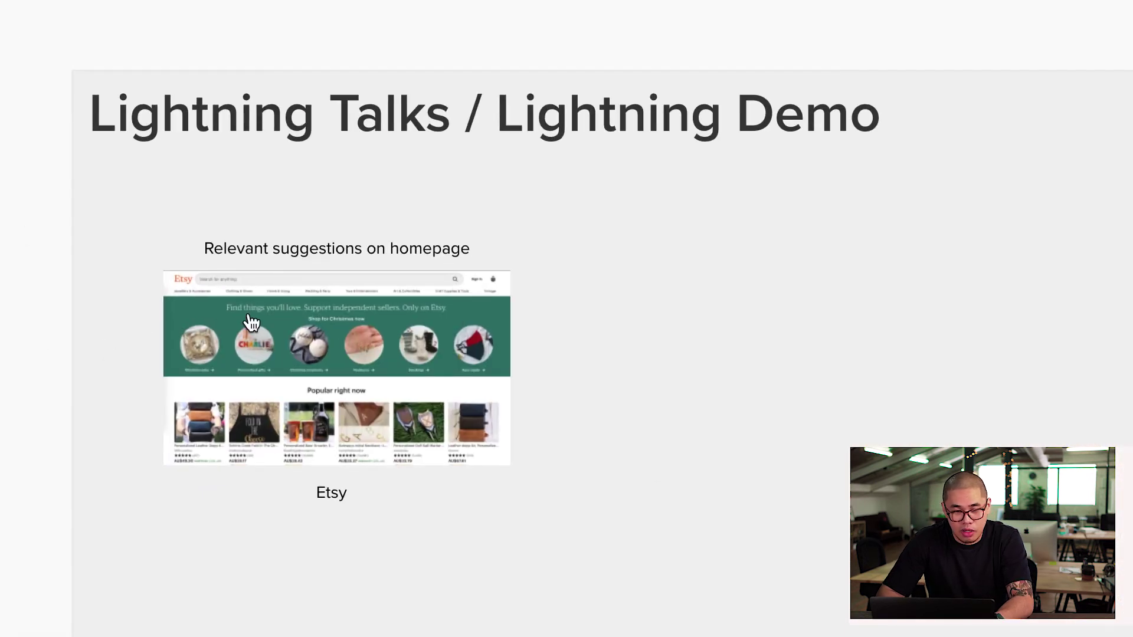
Switch to the MURAL board and import Screen Shot 2020-12-04 at 2.41.28 pm from the computer's Desktop folder.
right_click(828, 311)
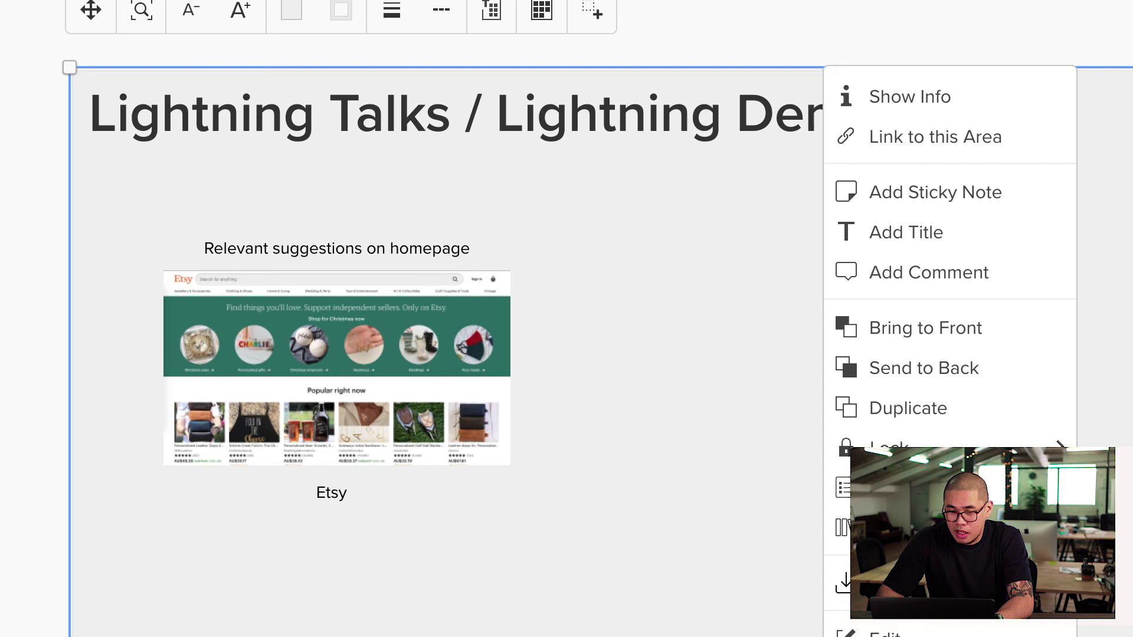
key(Escape)
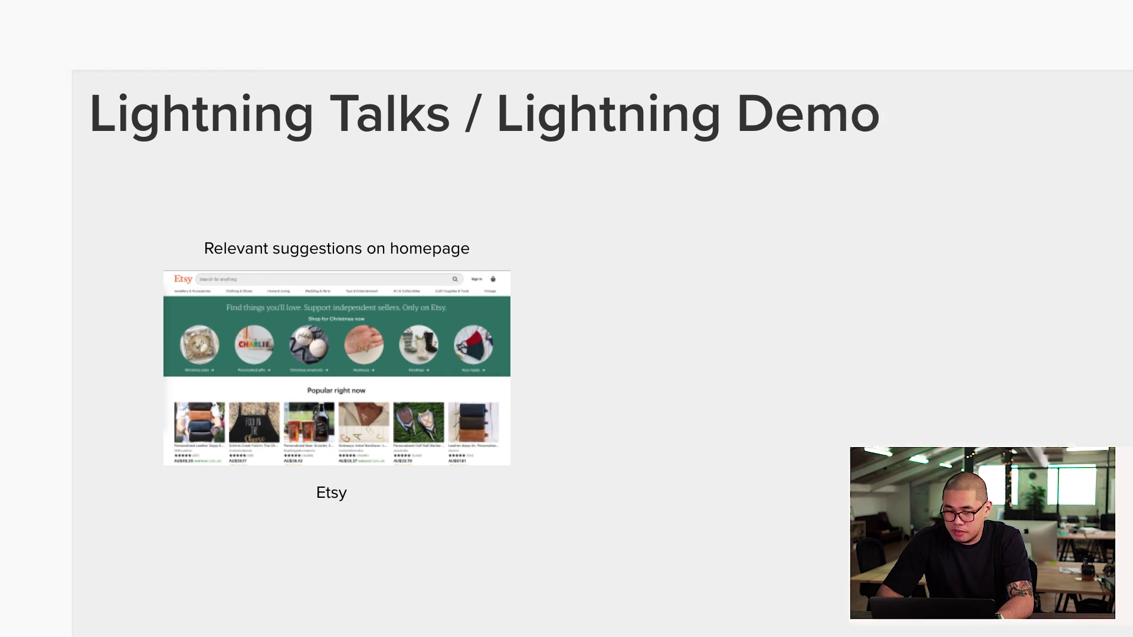
click(1129, 375)
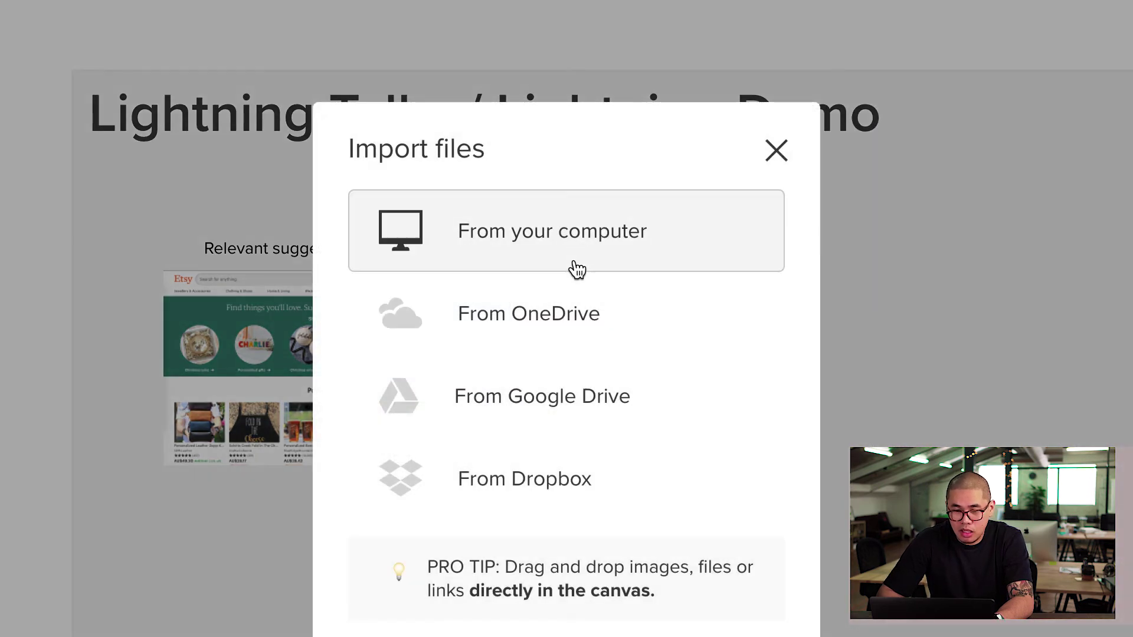
click(570, 241)
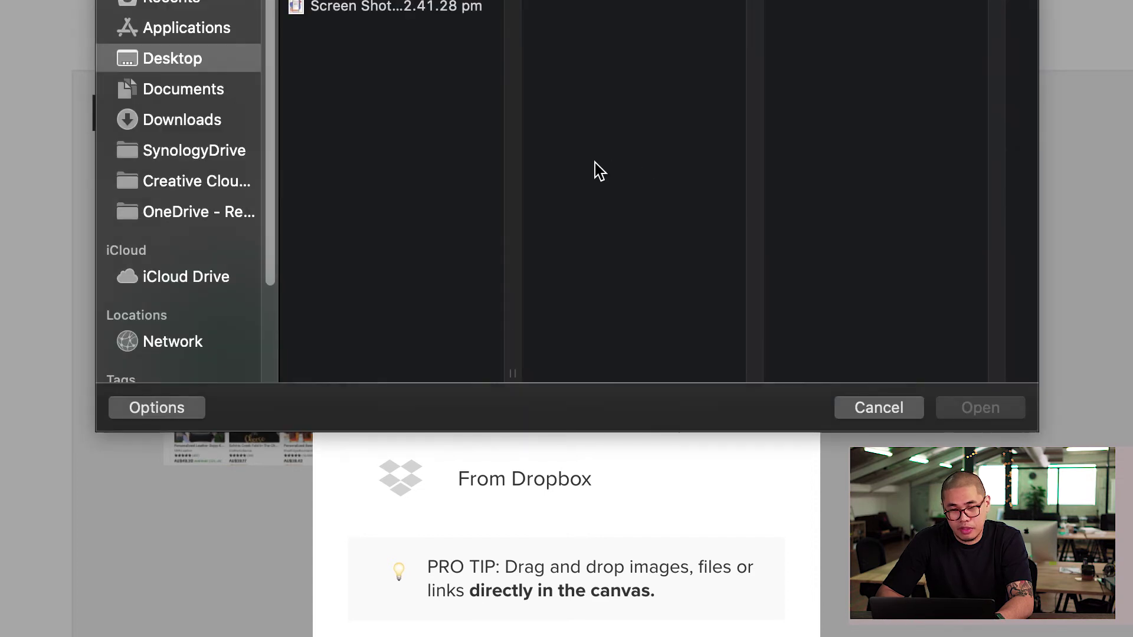
click(408, 12)
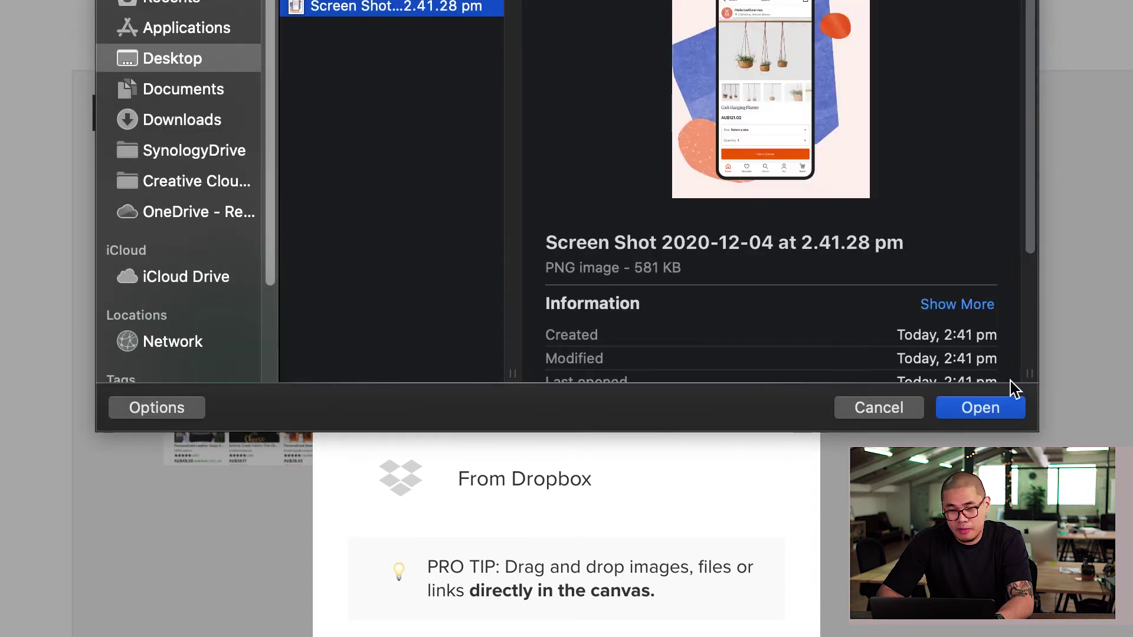
click(1010, 409)
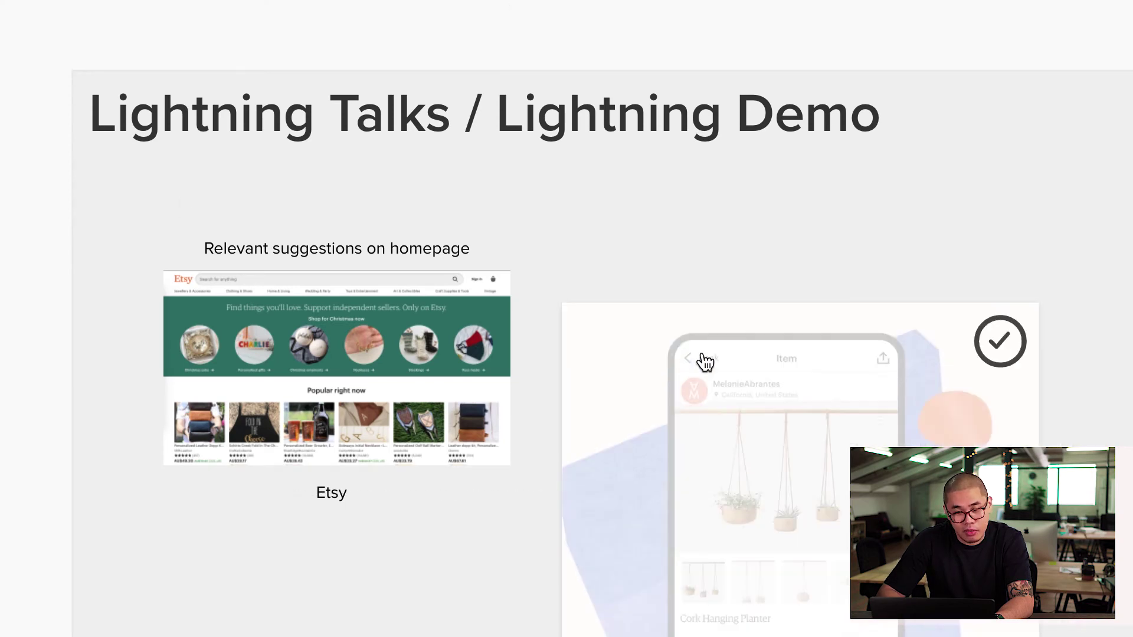
Shrink the imported phone mockup to about the height of the Etsy homepage screenshot and place it beside that screenshot.
drag(699, 341, 700, 333)
scroll(711, 357, down, 2)
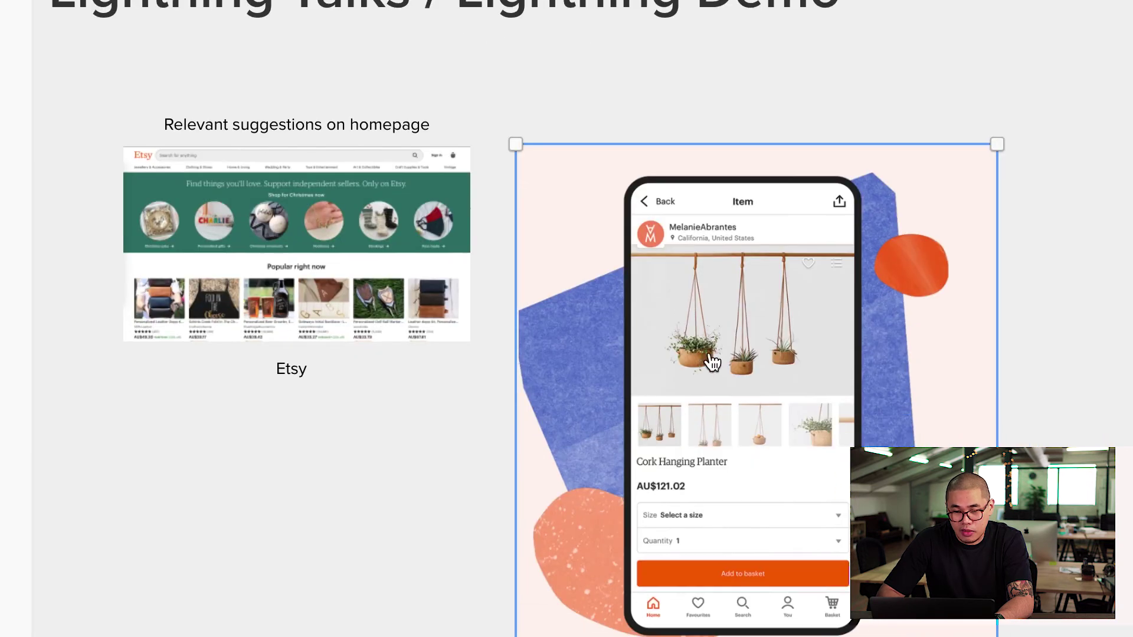
drag(998, 635, 713, 352)
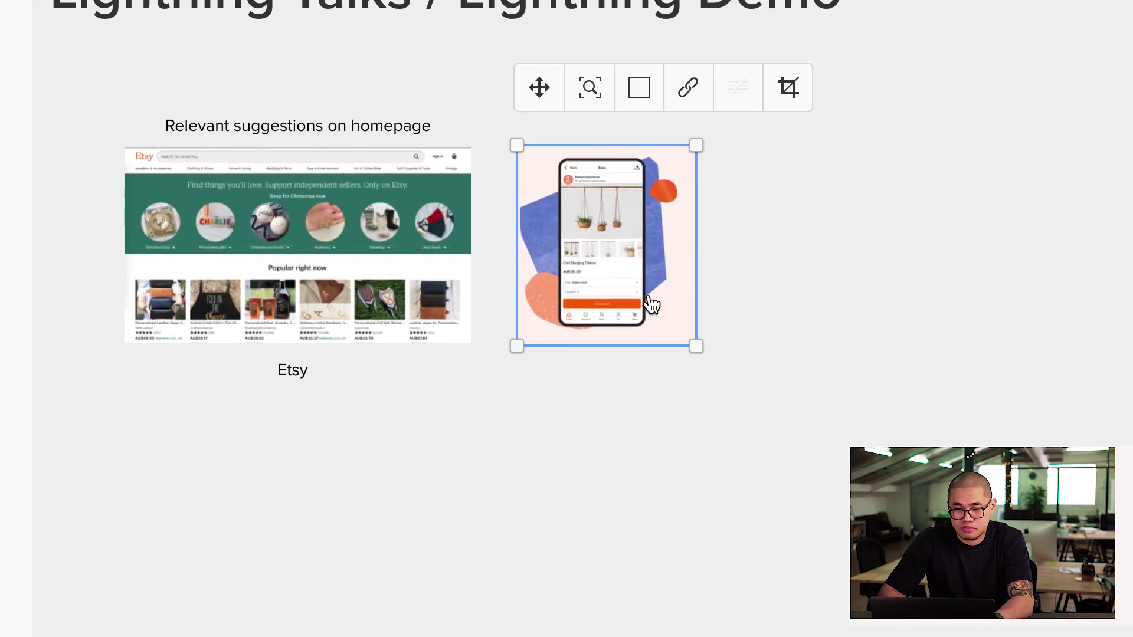
Copy the homepage caption above the phone mockup and change the copy's text to "Simplified mobile dashboard".
drag(305, 130, 659, 128)
double_click(659, 130)
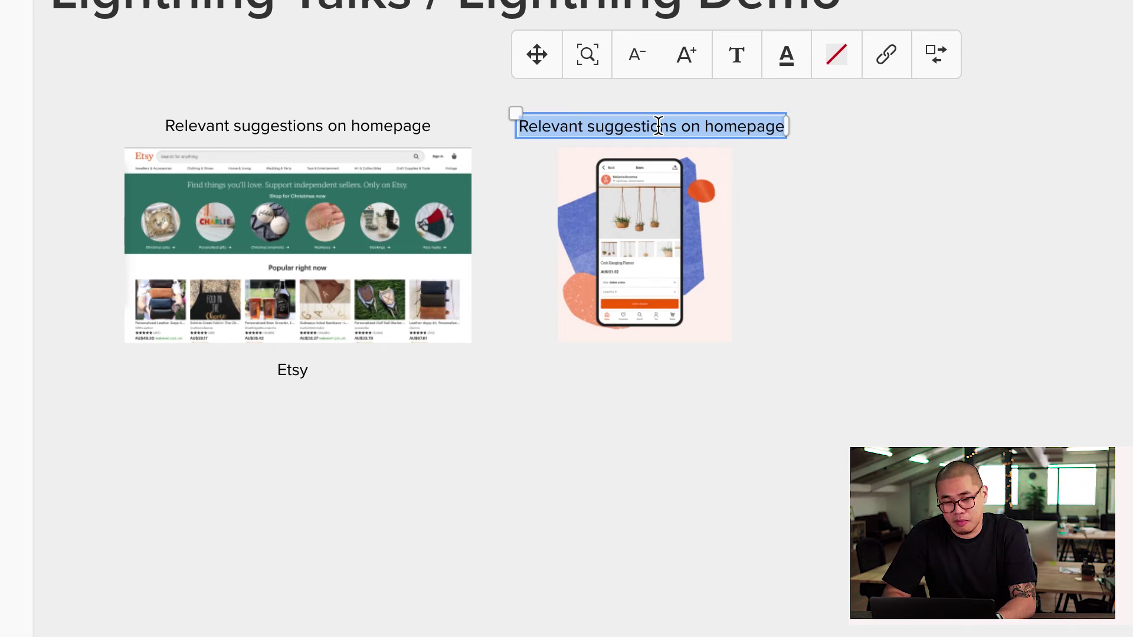
key(BackSpace)
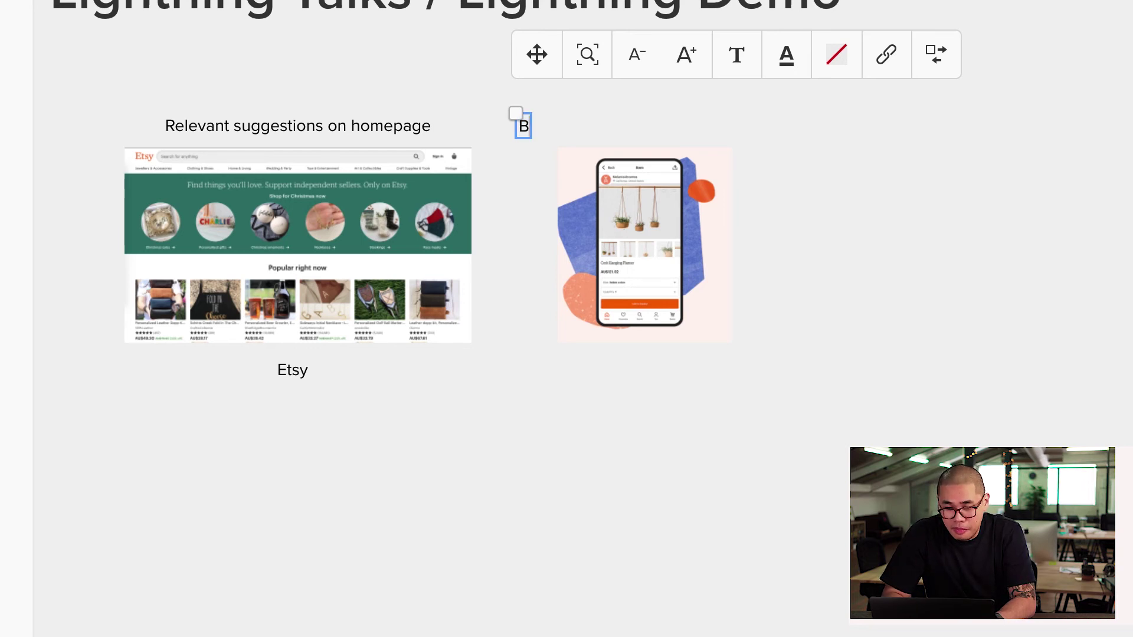
text(Si)
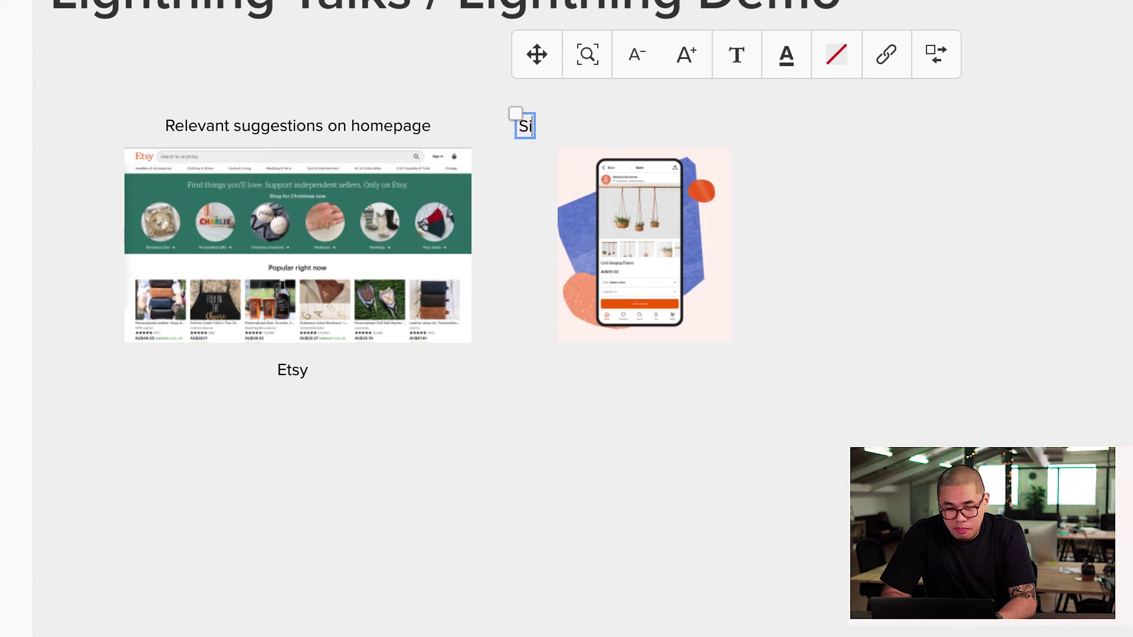
text(mplified)
key(BackSpace)
text(ed mobi)
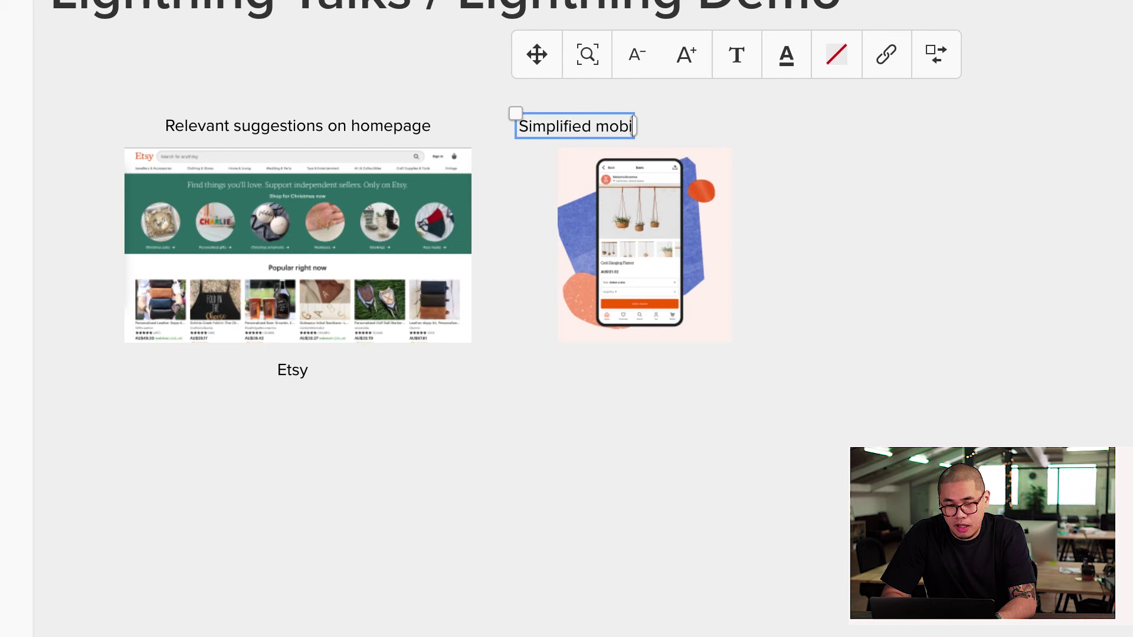
text(le dashboard)
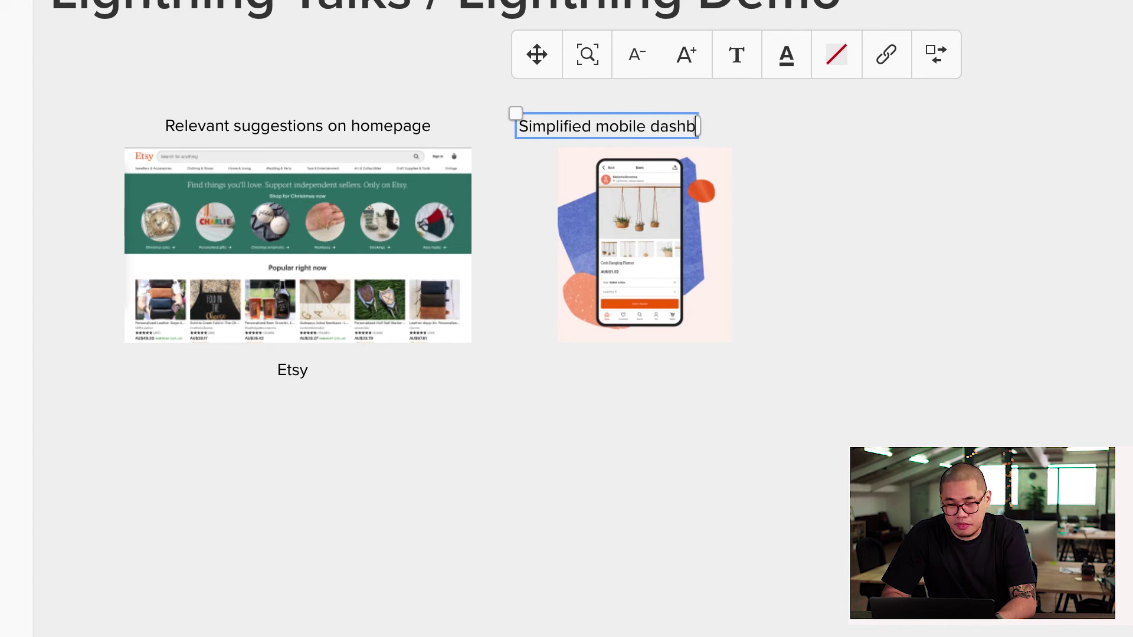
click(868, 252)
Align the new caption over the phone mockup and place a copy of the Etsy label beneath the image.
drag(709, 131, 727, 135)
drag(300, 378, 646, 377)
click(1042, 298)
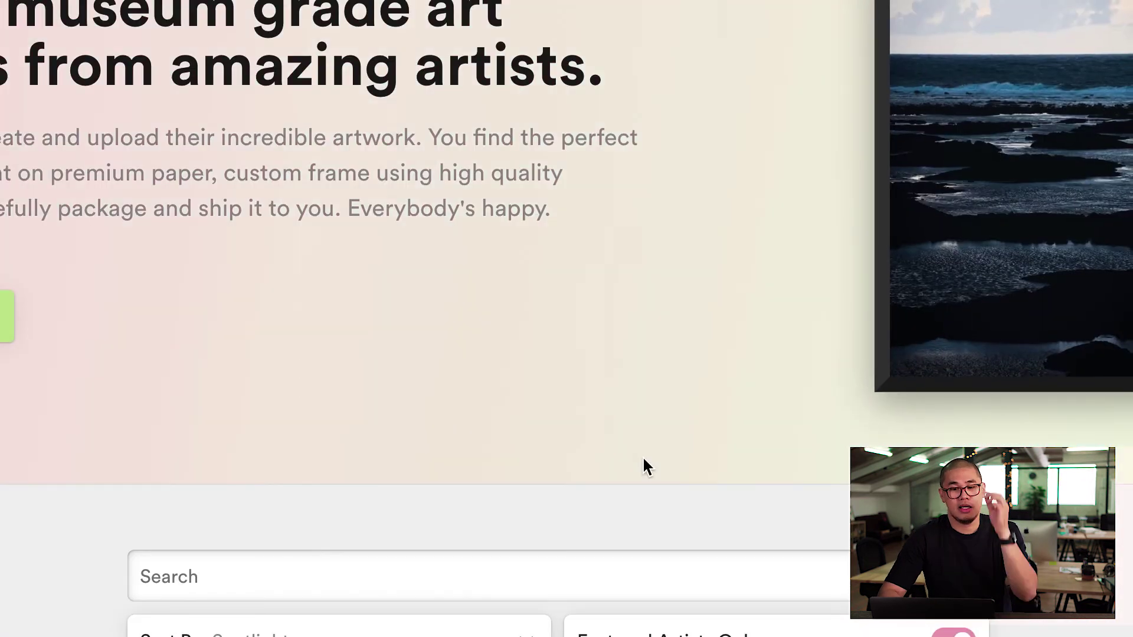
scroll(172, 211, up, 3)
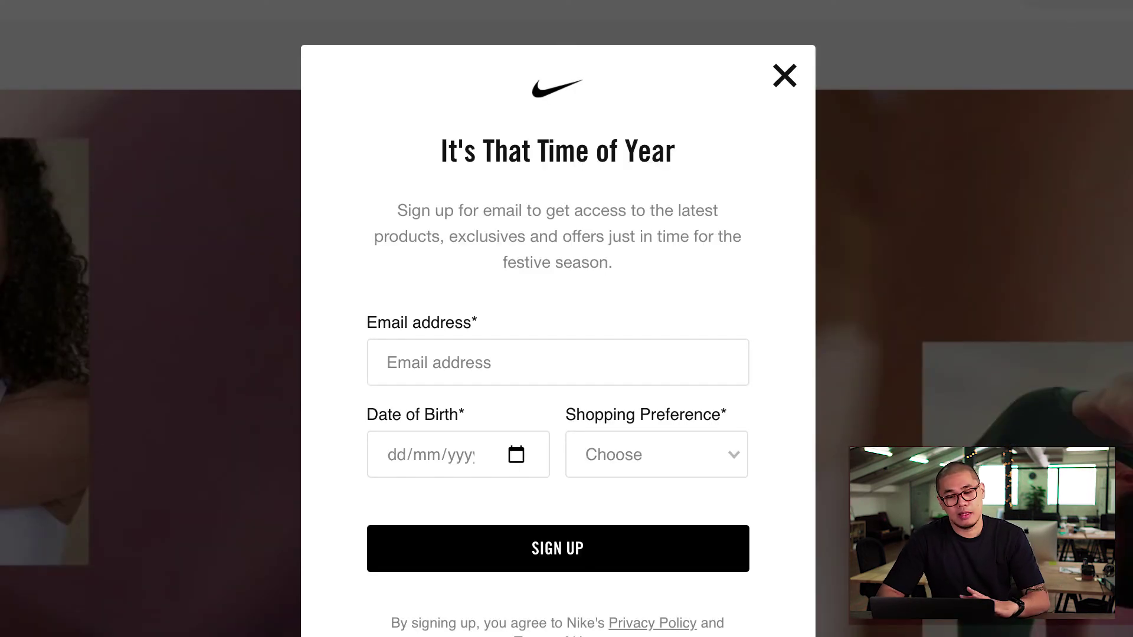
click(785, 79)
scroll(787, 346, down, 10)
scroll(567, 318, up, 5)
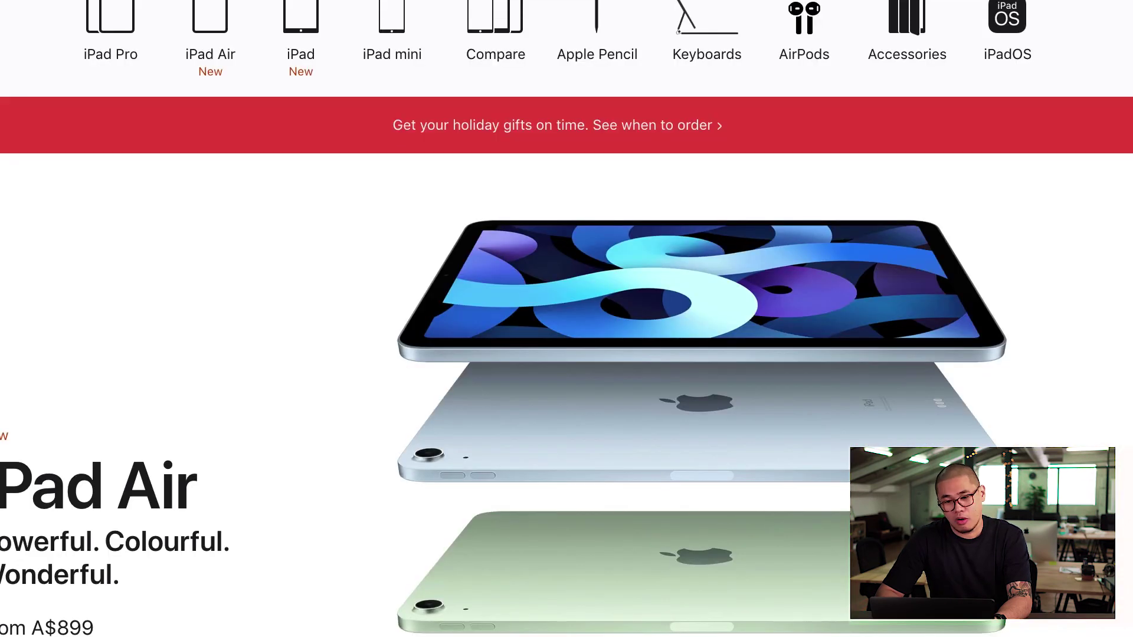
scroll(534, 325, down, 15)
scroll(537, 326, down, 10)
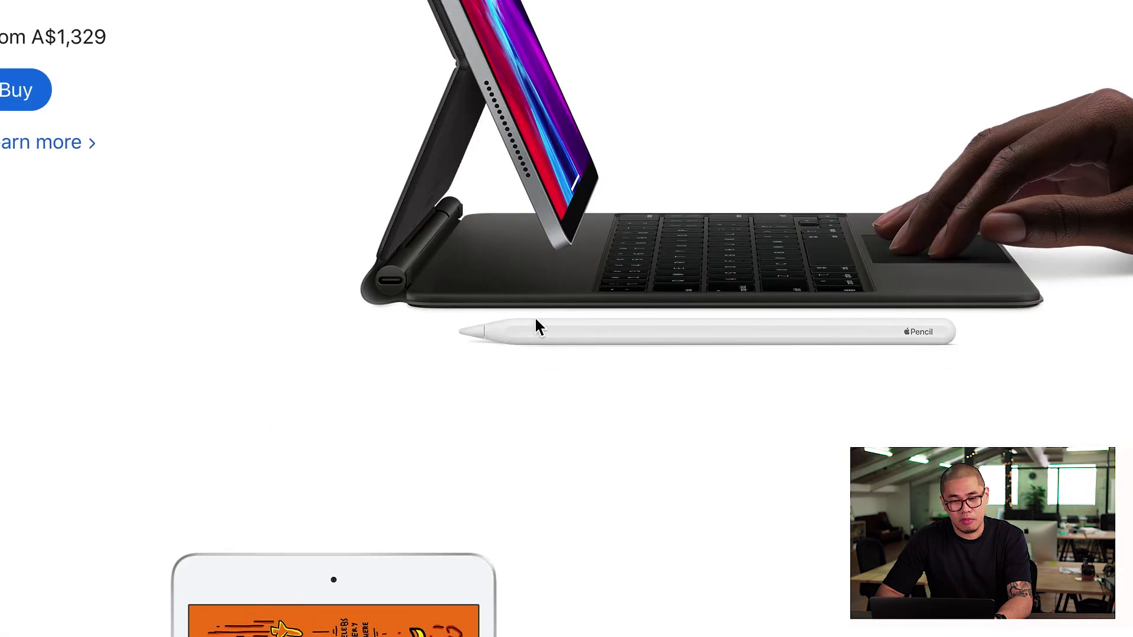
scroll(535, 324, down, 5)
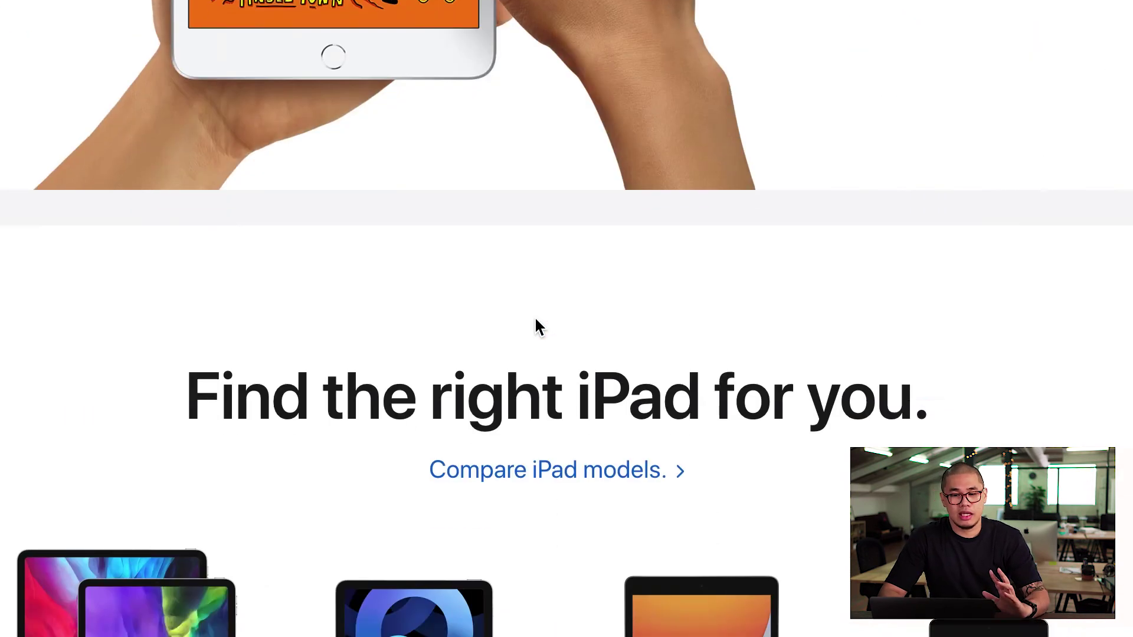
On the MURAL board, make the "Relevant suggestions on homepage" and "Simplified mobile dashboard" captions bold and crimson.
scroll(535, 323, up, 8)
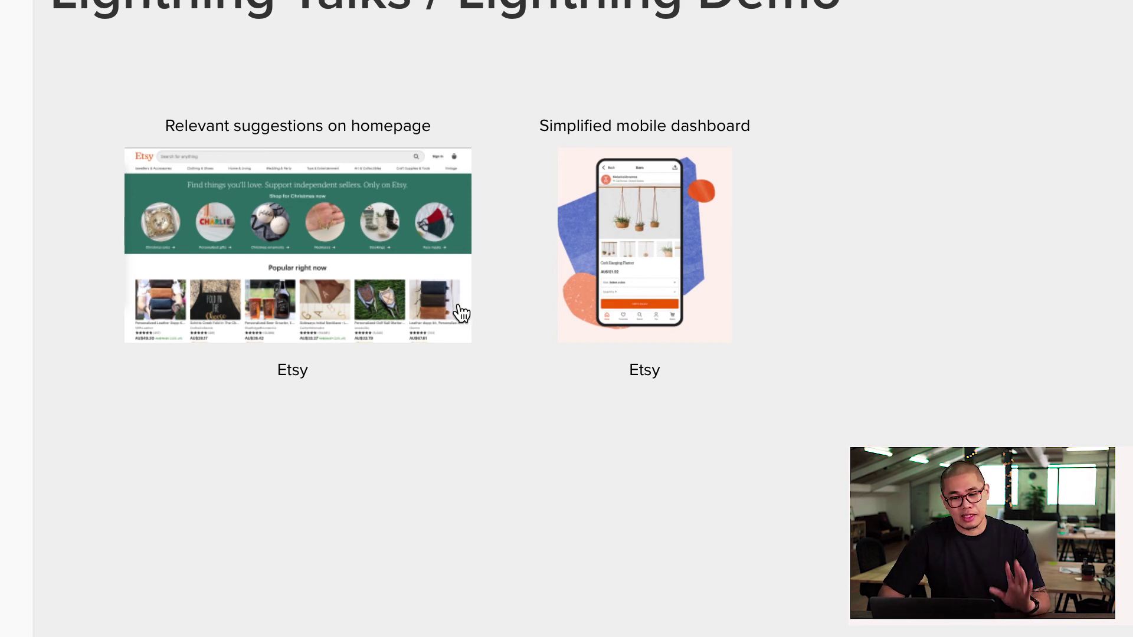
scroll(460, 313, right, 2)
scroll(511, 319, down, 5)
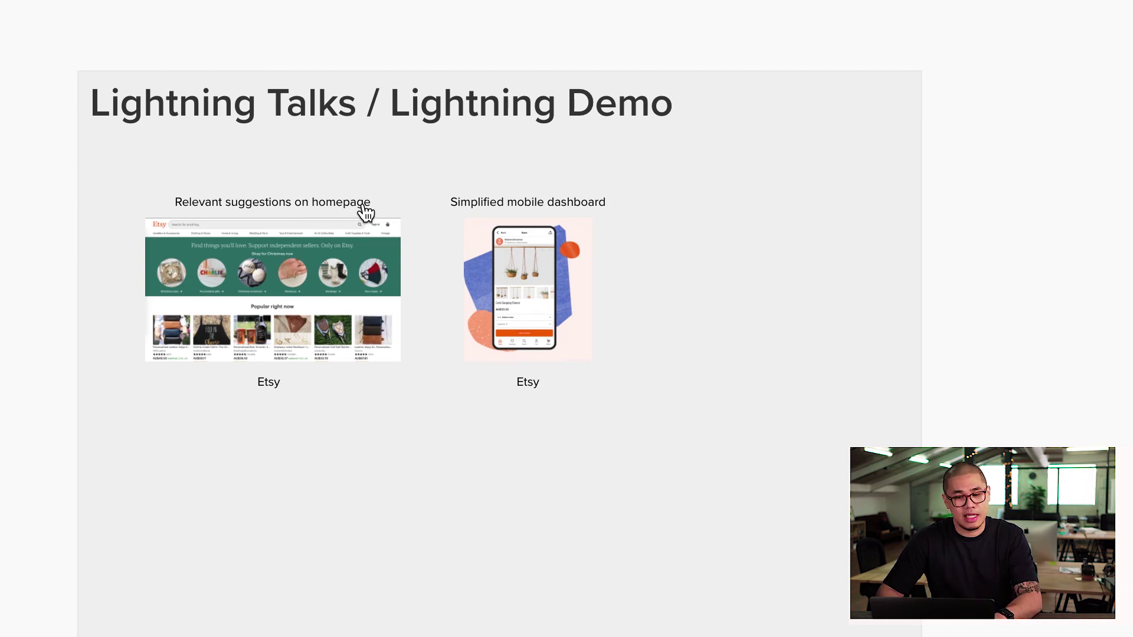
scroll(366, 210, up, 3)
scroll(365, 211, up, 3)
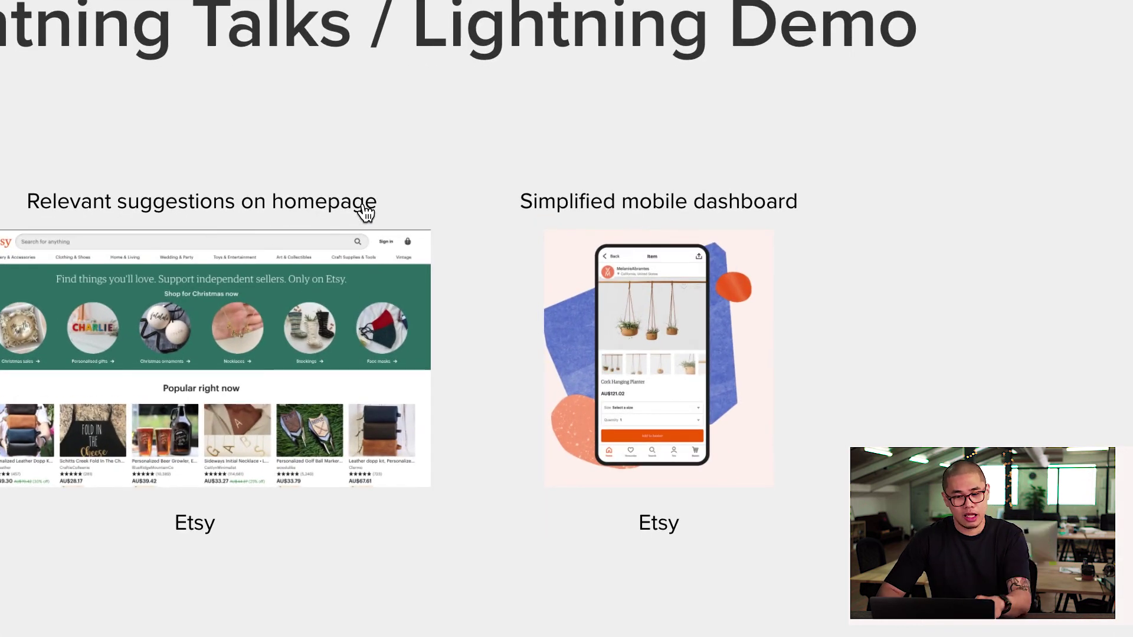
click(366, 211)
shift+click(607, 205)
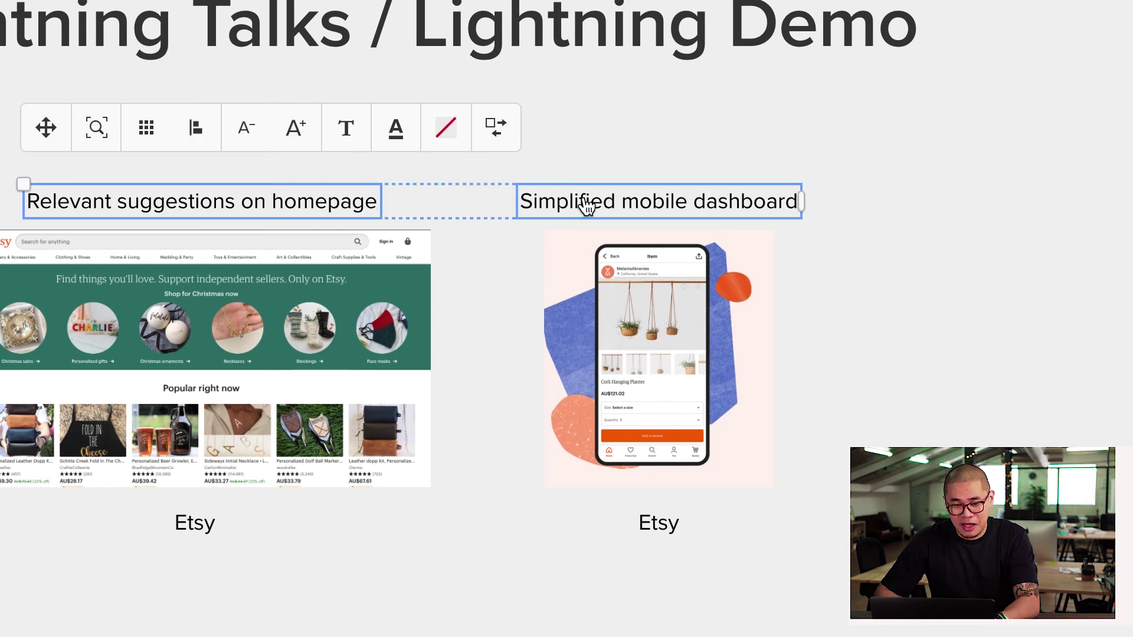
key(ctrl+b)
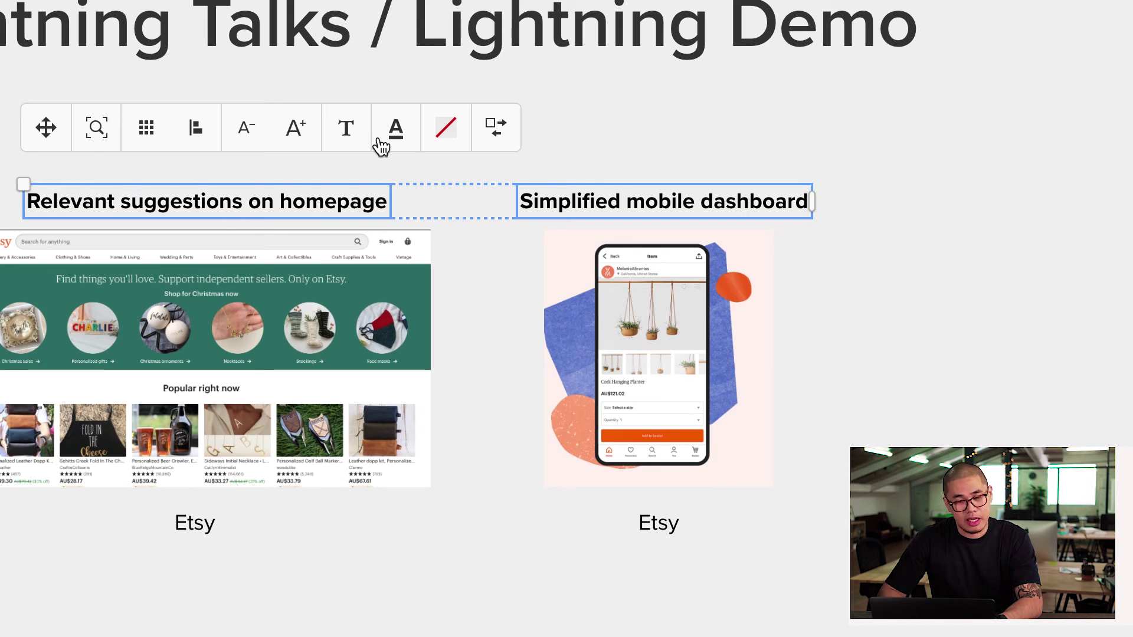
click(404, 142)
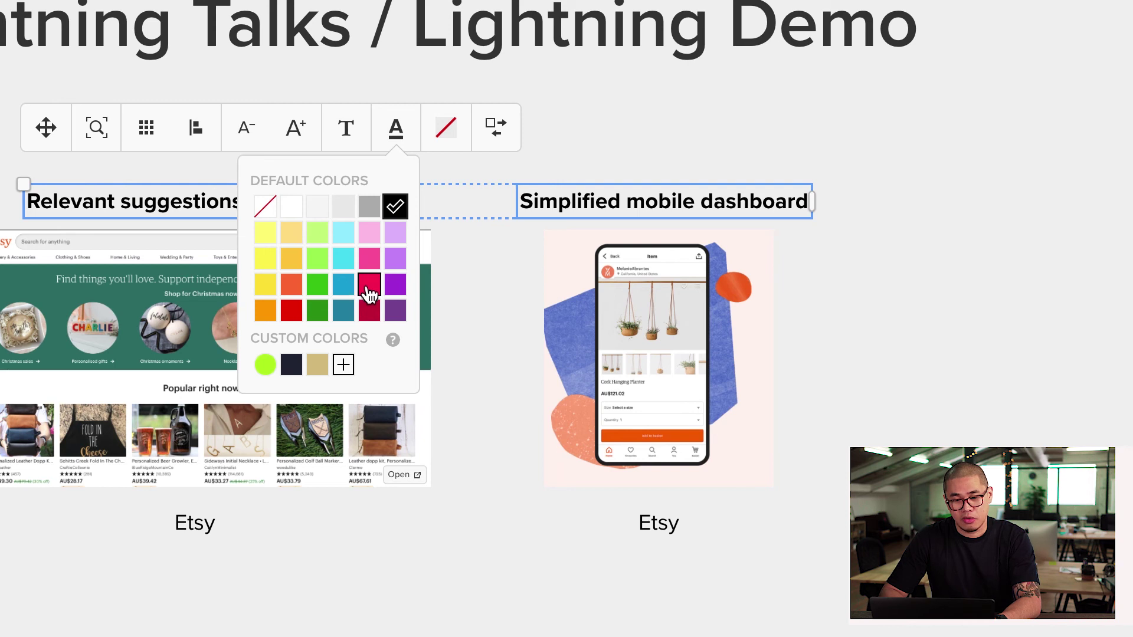
click(369, 291)
click(919, 98)
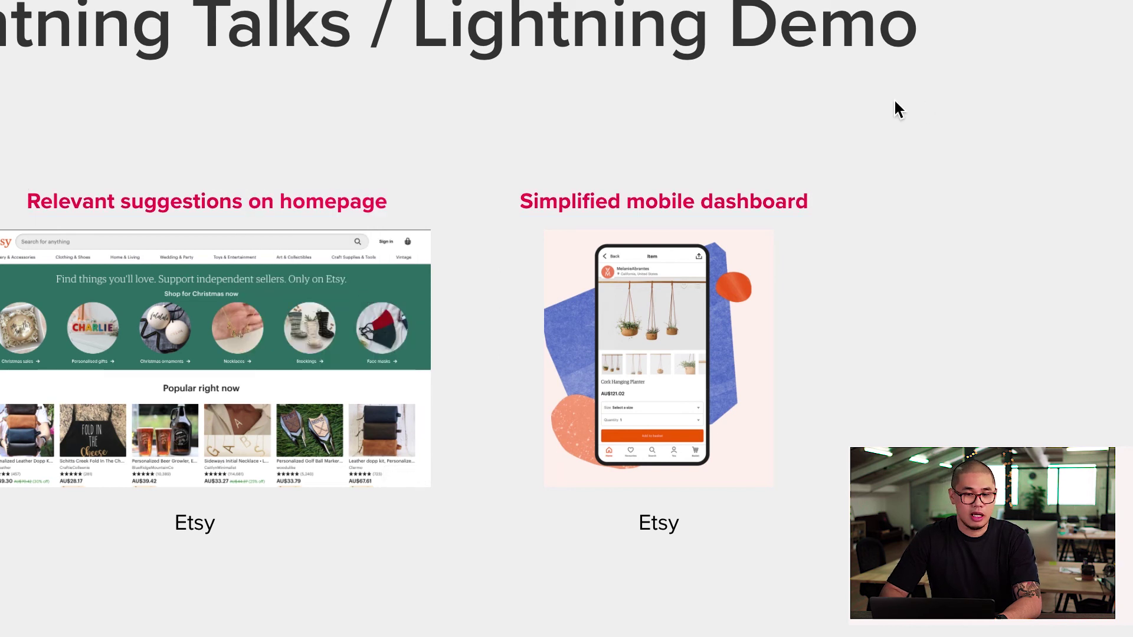
Try a larger text size on both crimson captions and undo the size change.
click(195, 536)
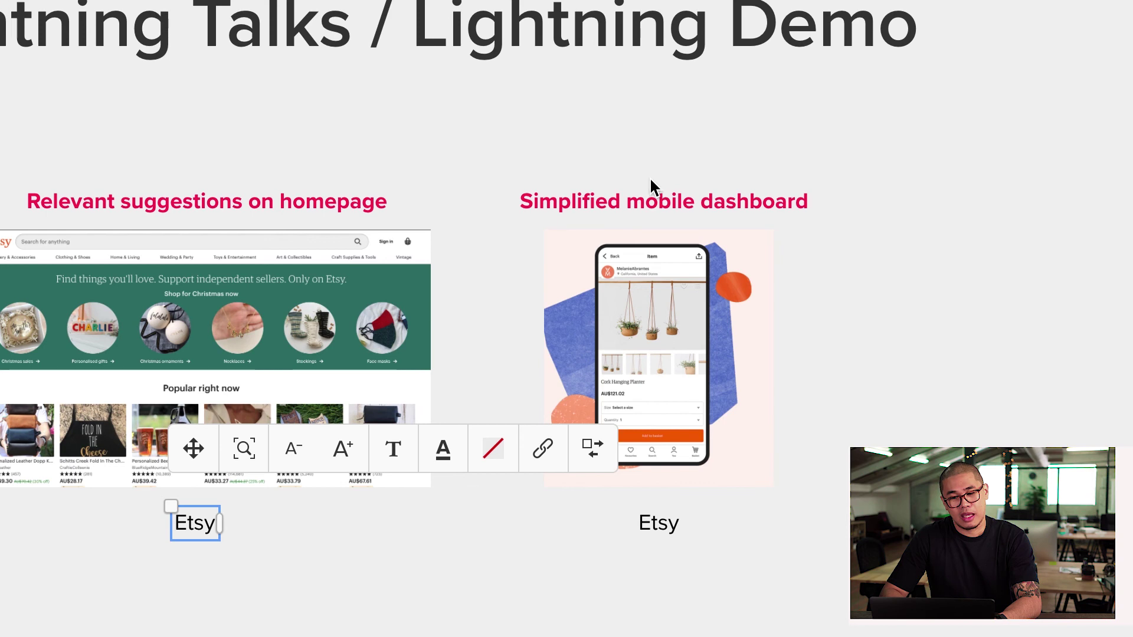
click(654, 198)
shift+click(329, 204)
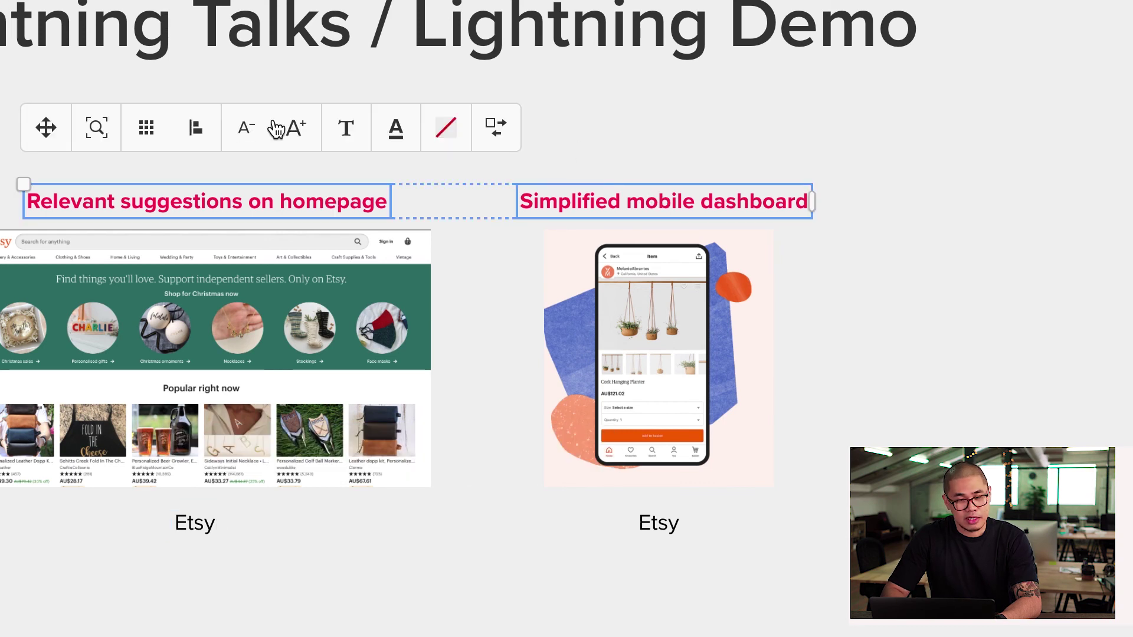
click(294, 129)
click(782, 101)
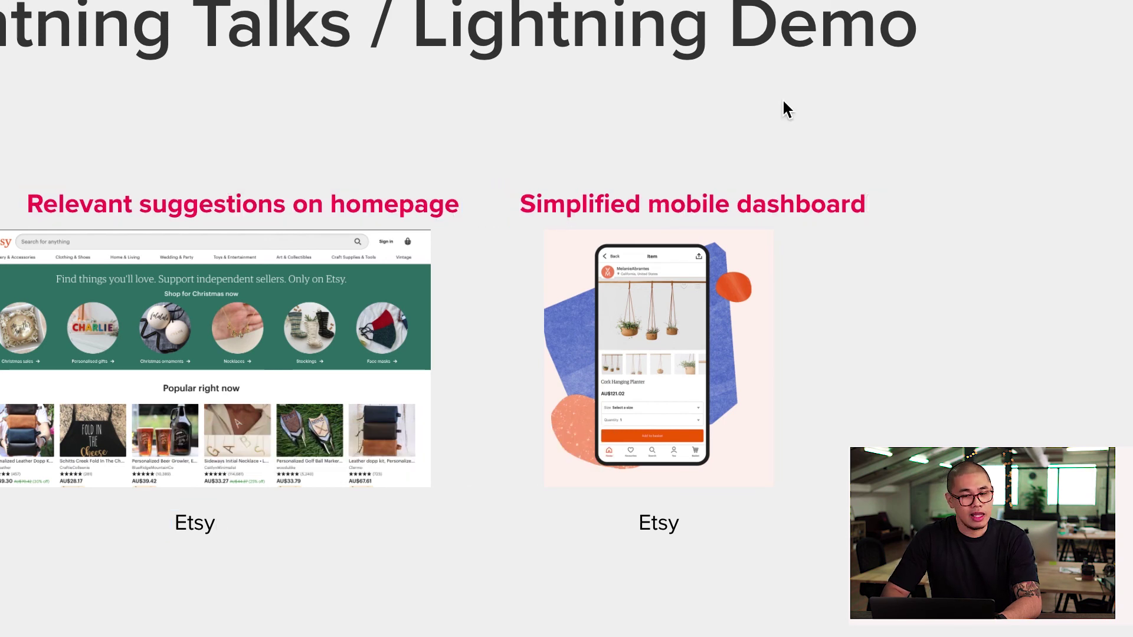
key(super+z)
Add a yellow sticky note beneath the homepage screenshot's Etsy label, move it further down and open it for text entry.
scroll(1046, 221, down, 5)
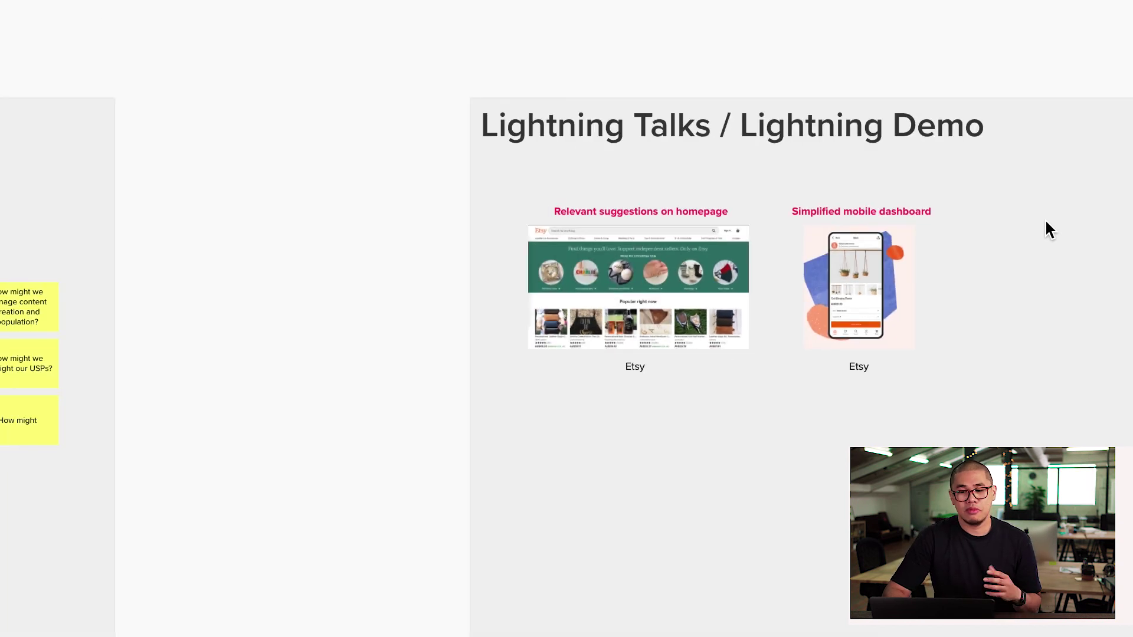
scroll(1045, 210, up, 4)
scroll(1043, 208, right, 5)
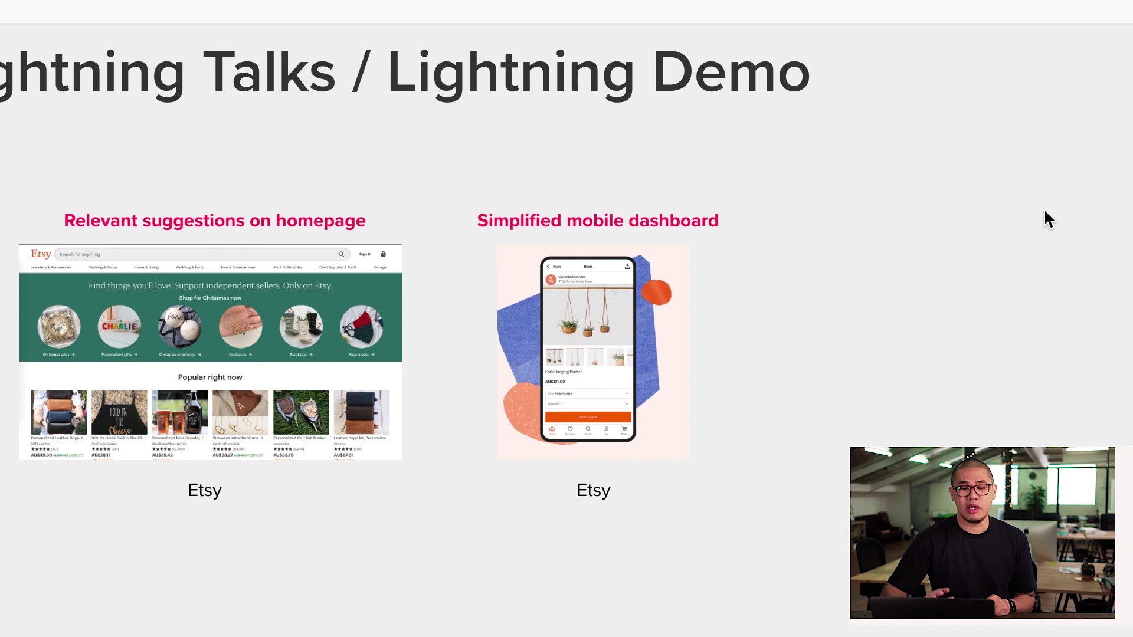
scroll(1043, 207, down, 1)
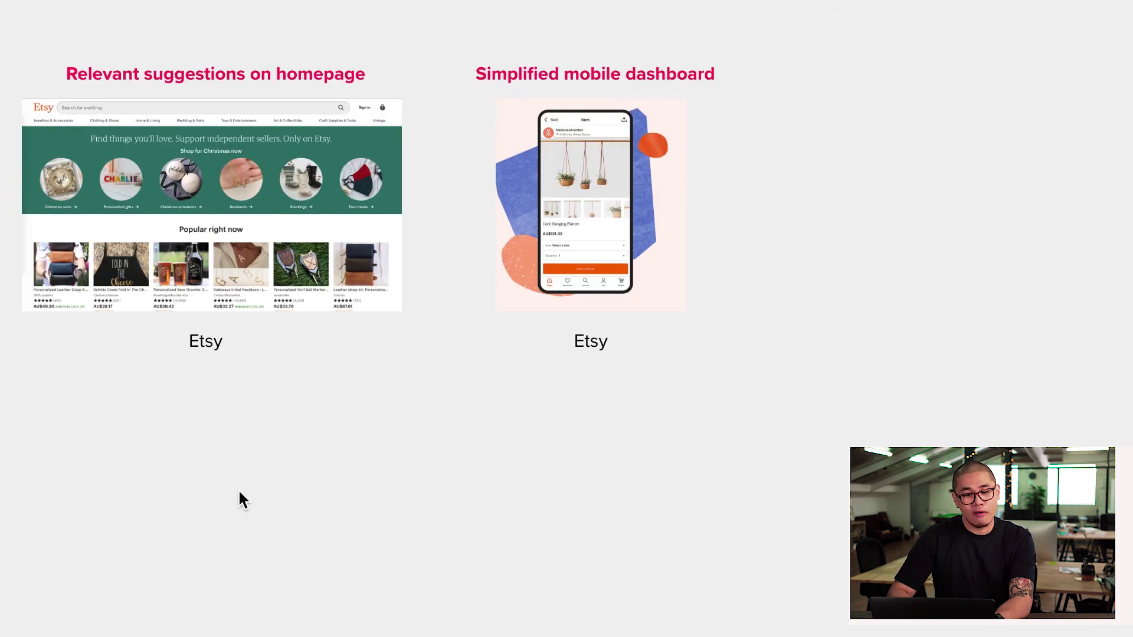
double_click(175, 484)
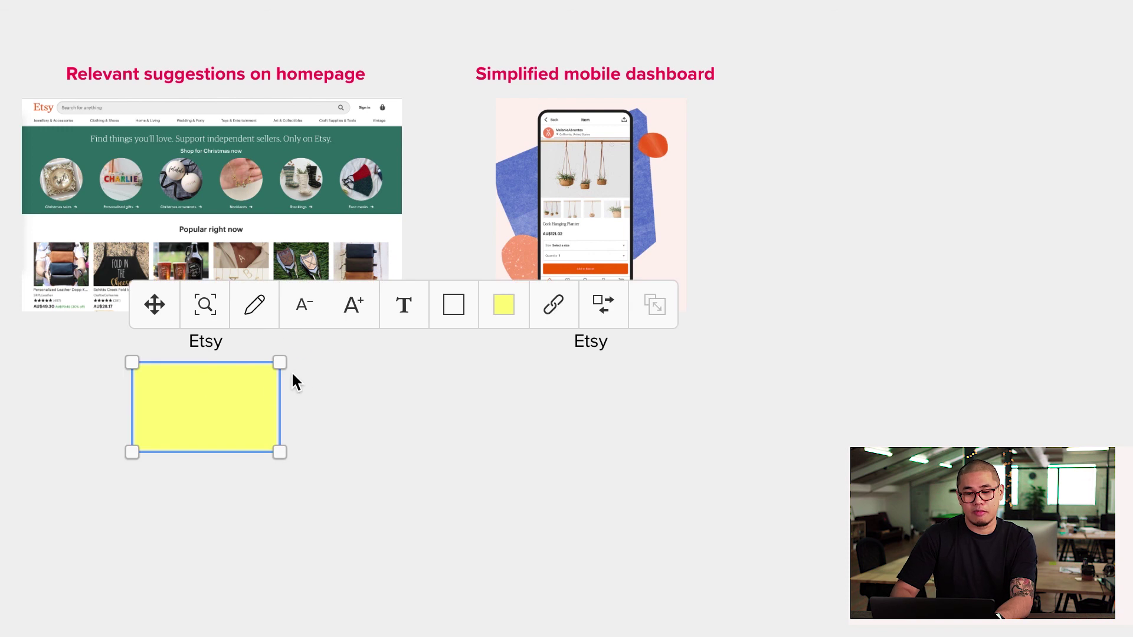
click(284, 583)
drag(230, 435, 224, 578)
click(224, 569)
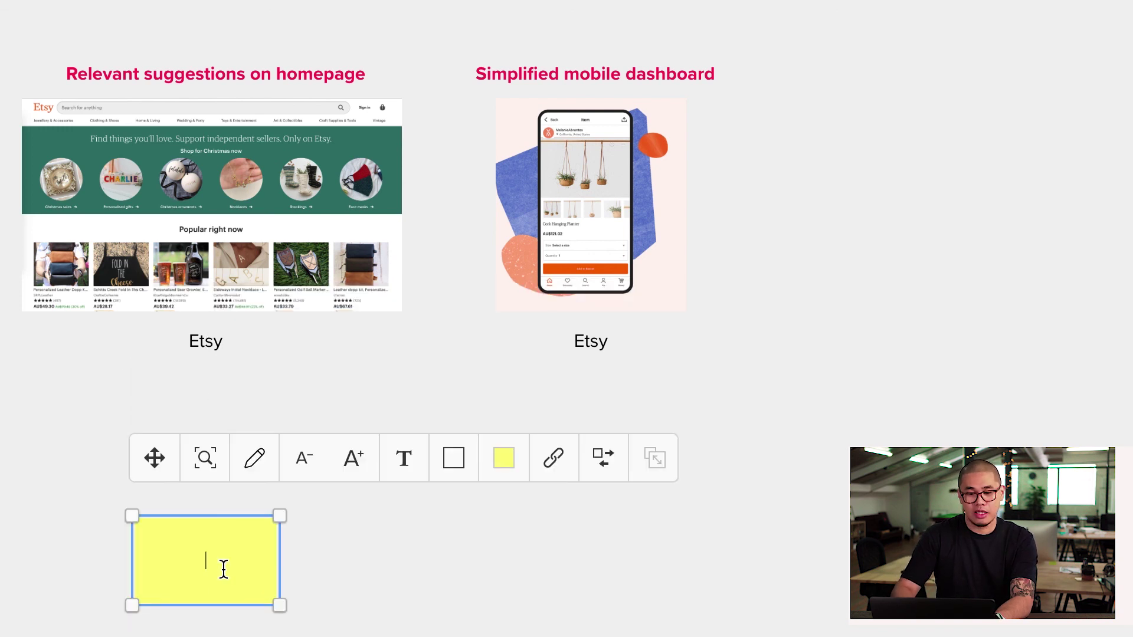
Write "Relevant suggestions on homepage is great" on the yellow sticky note.
text(Rele)
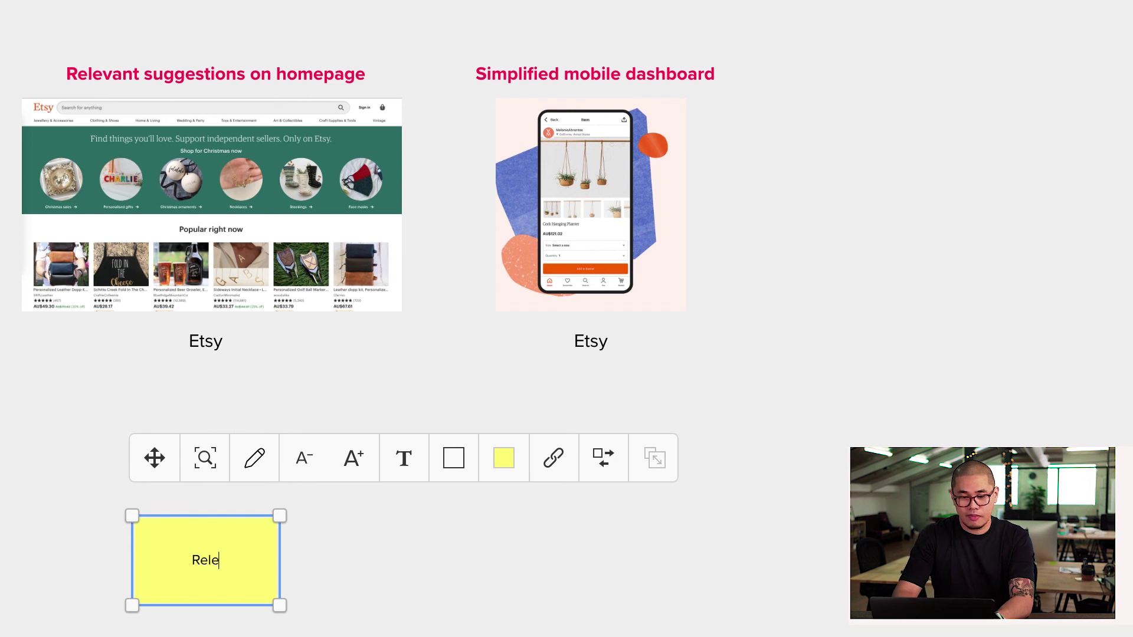
text(vant suggestionos on h)
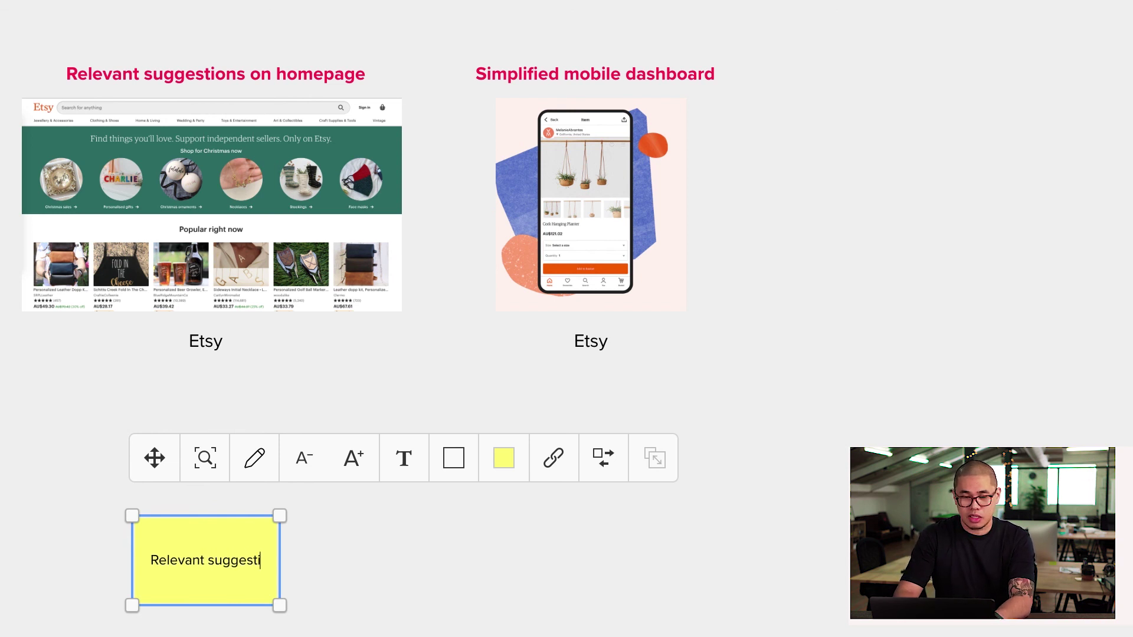
key(BackSpace)
key(BackSpace)
key(BackSpace)
key(BackSpace)
key(BackSpace)
key(BackSpace)
key(BackSpace)
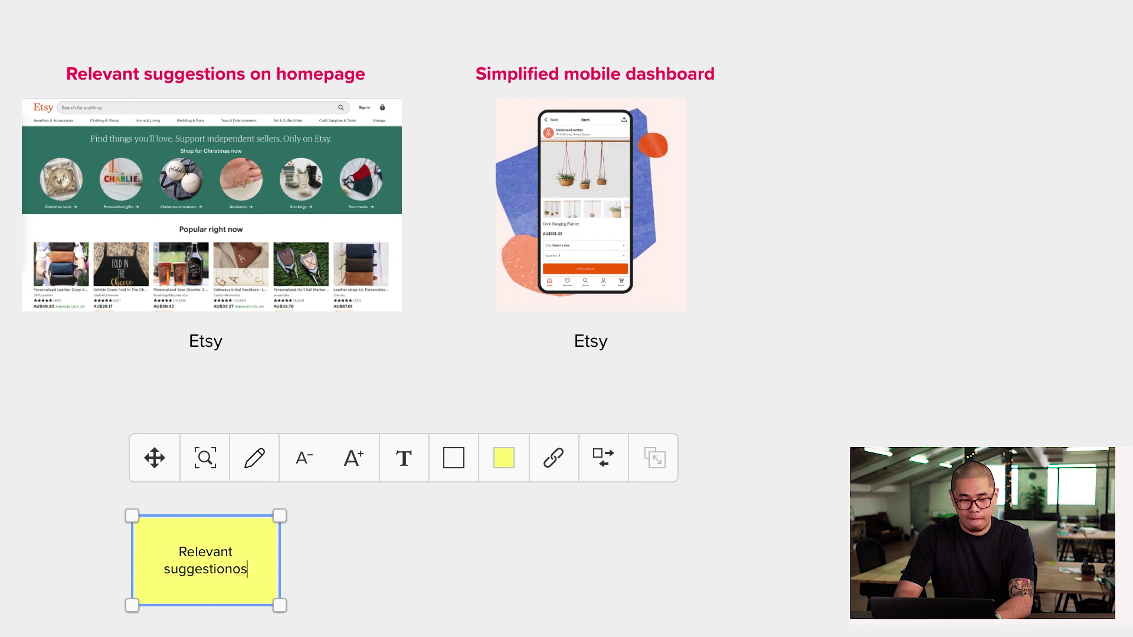
text(s on homepages is g)
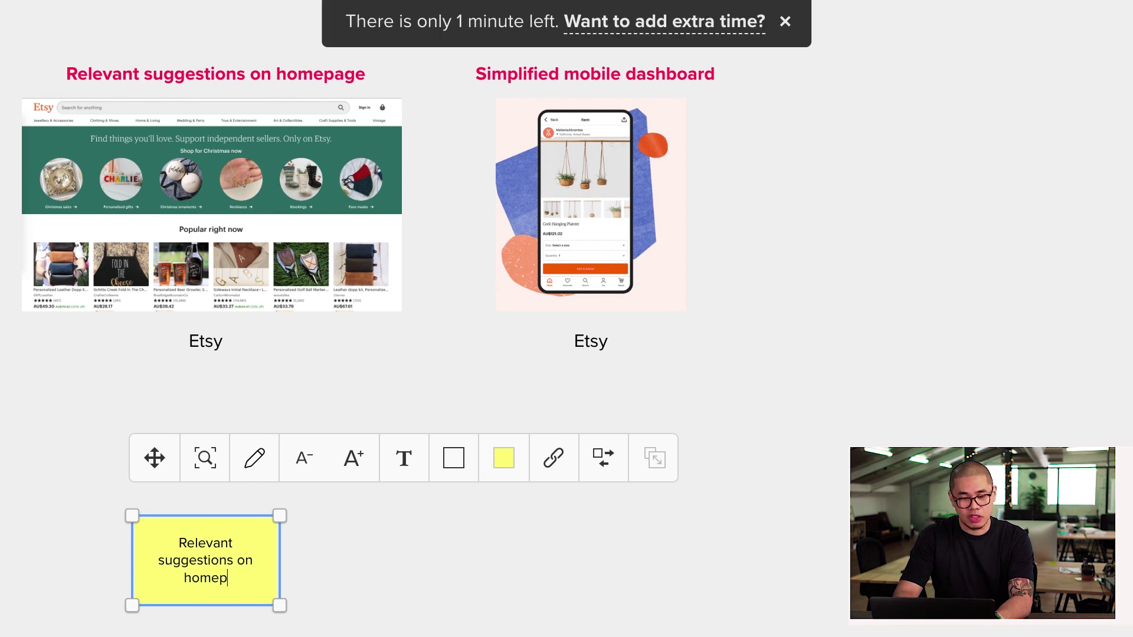
key(BackSpace)
key(BackSpace)
key(BackSpace)
key(BackSpace)
key(BackSpace)
key(BackSpace)
text(is great)
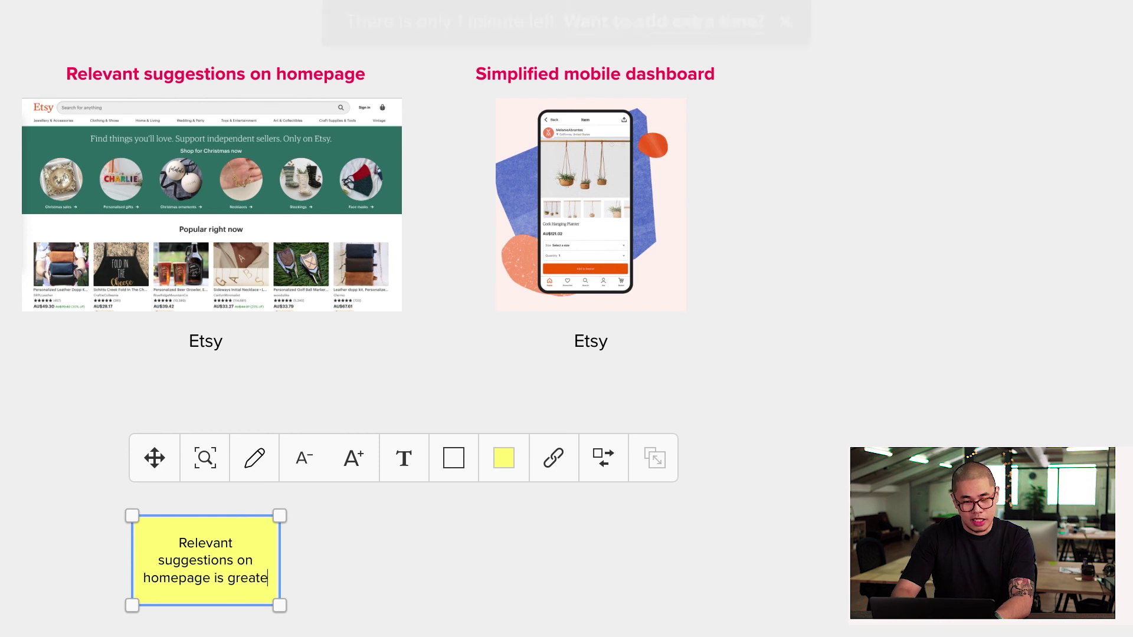
key(Escape)
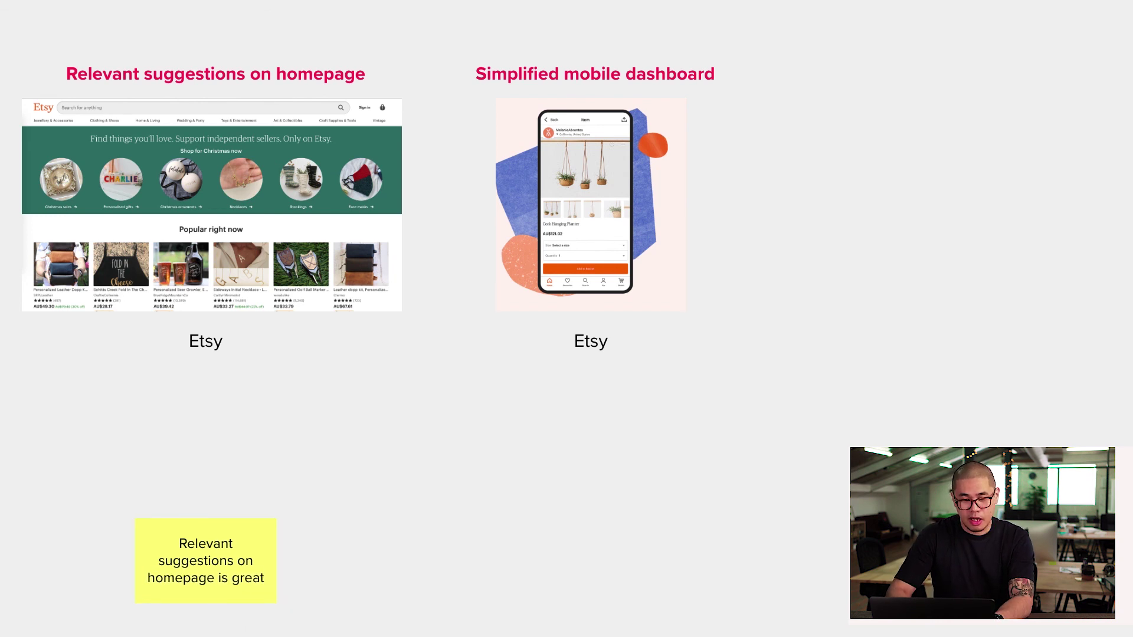
Add a blank sticky note directly beneath the yellow one and color it light orange.
key(Tab)
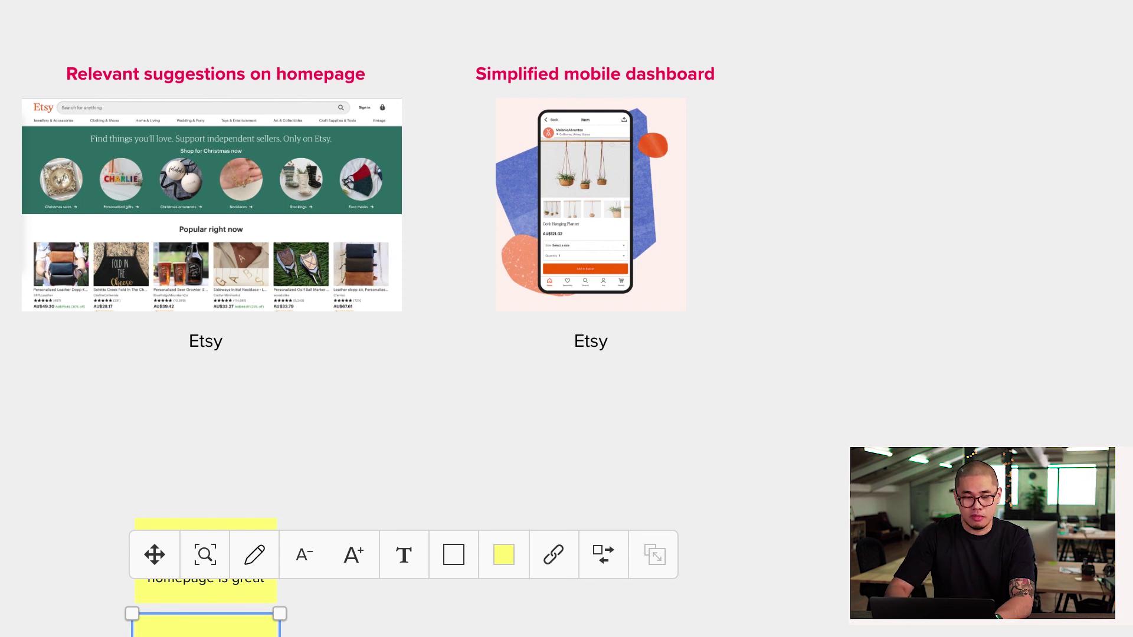
click(518, 567)
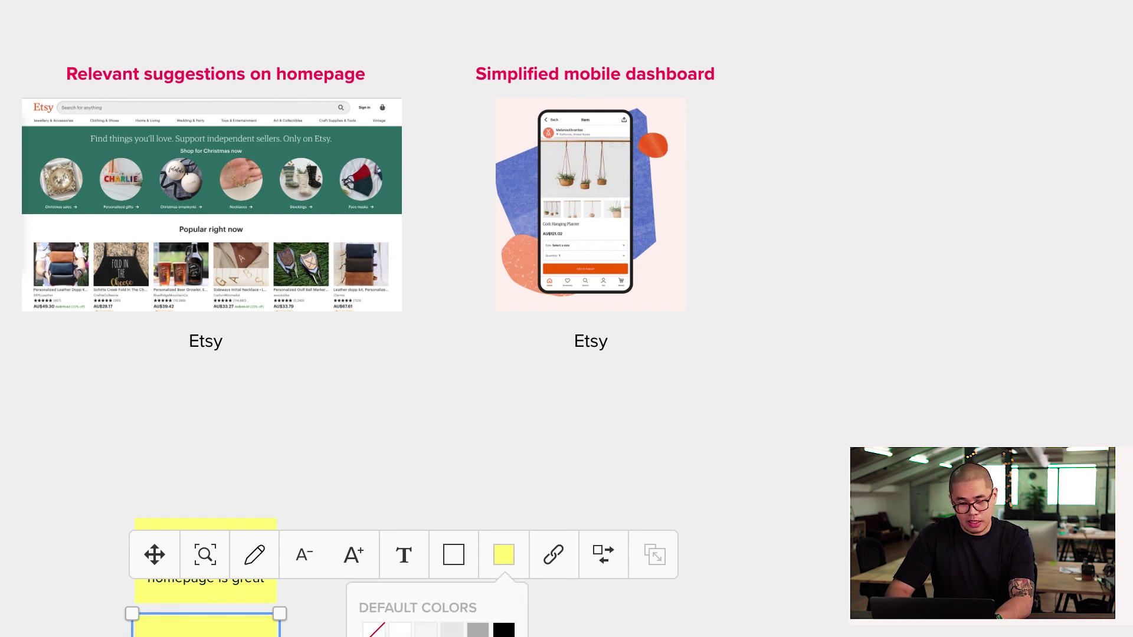
click(400, 636)
click(318, 636)
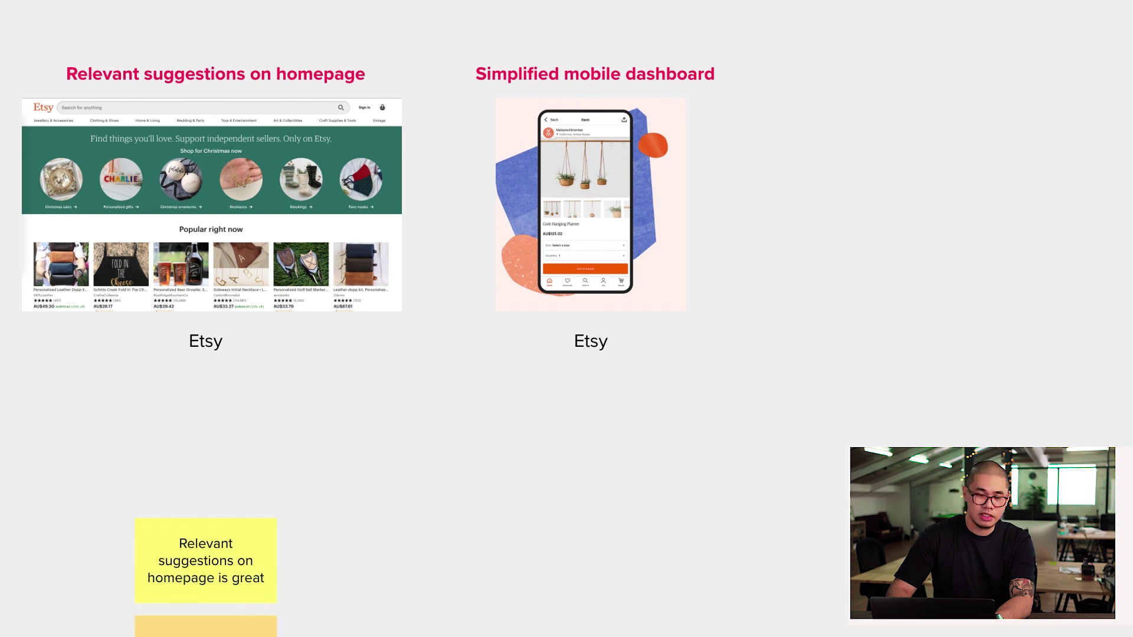
Select the yellow and light orange sticky notes together.
click(206, 604)
shift+click(213, 632)
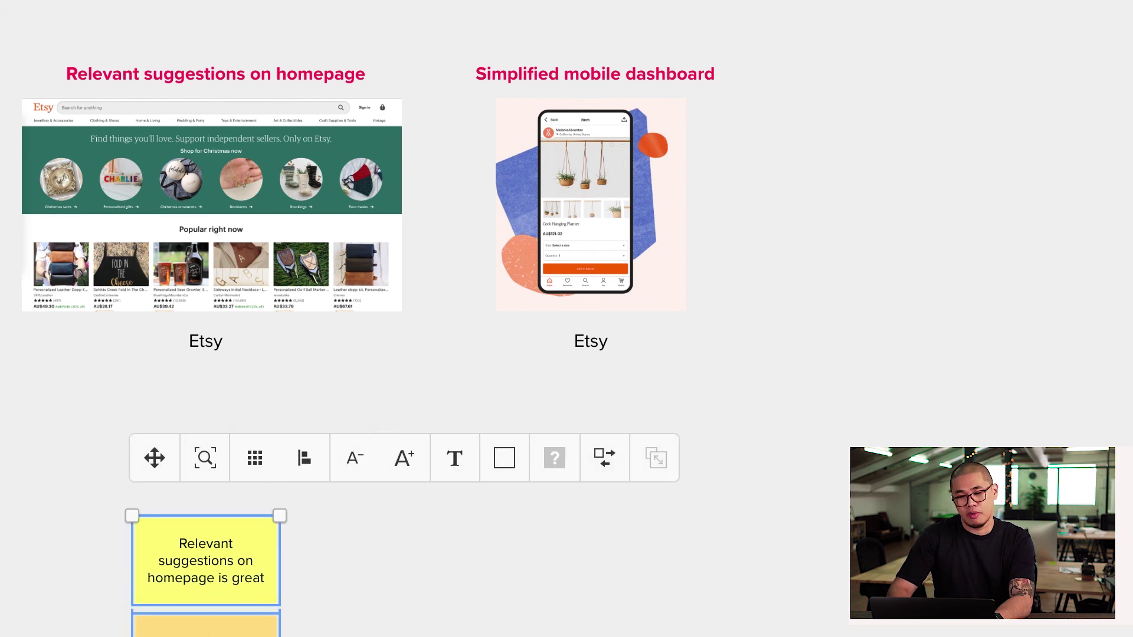